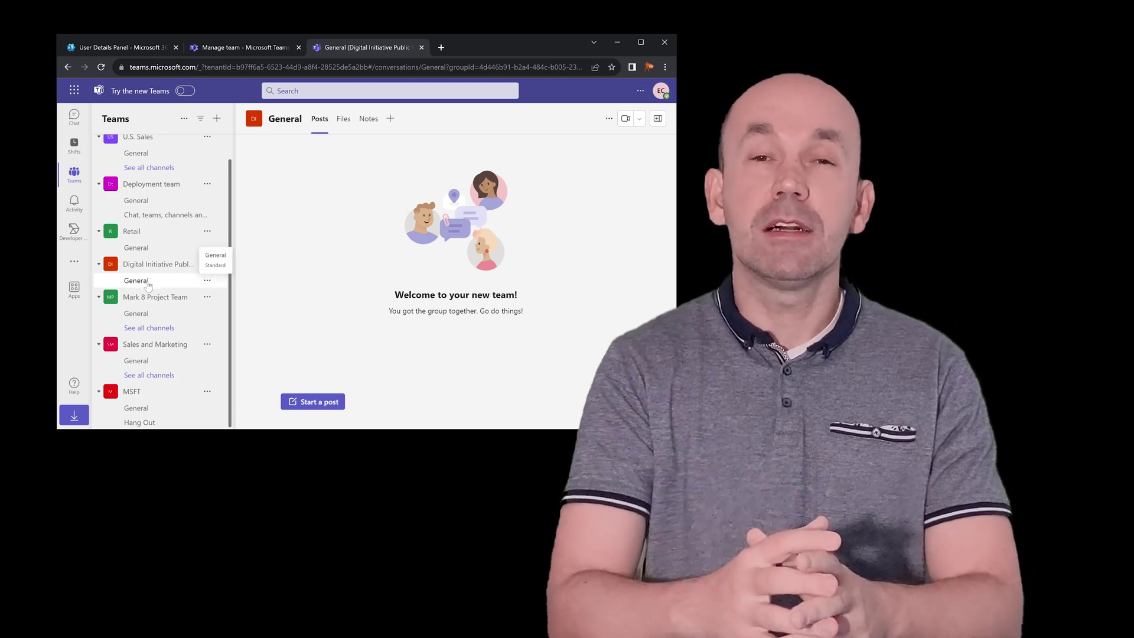
Open the team's management page and look through its Channels and Members lists
left_click(240, 47)
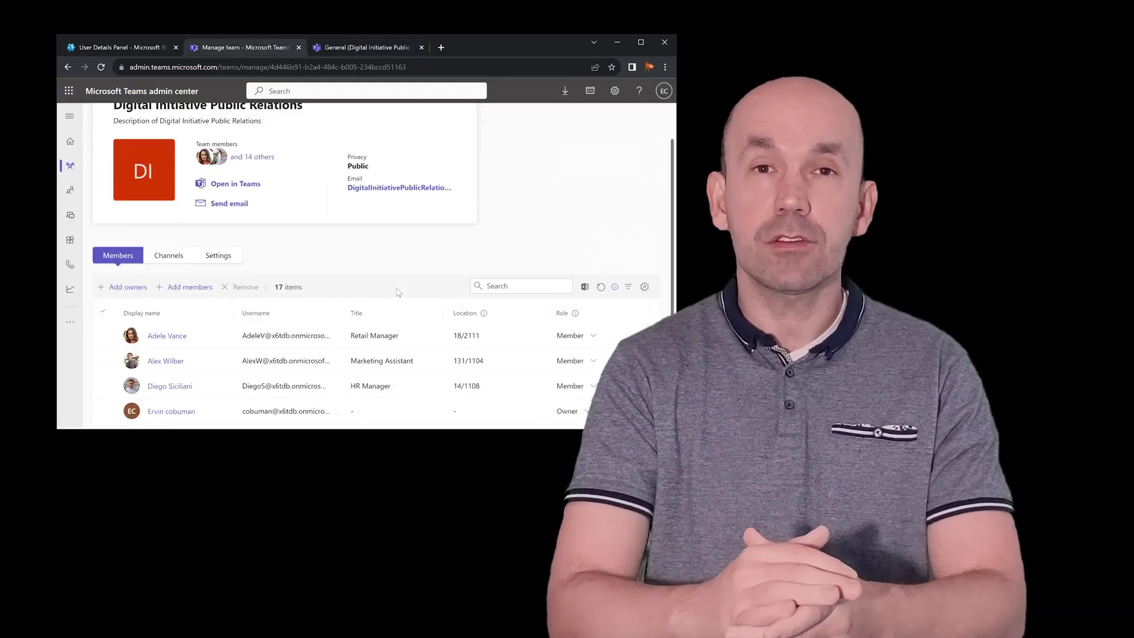
left_click(170, 287)
left_click(119, 287)
scroll(145, 344, "down", 3)
scroll(145, 344, "up", 3)
left_click(168, 306)
scroll(139, 357, "down", 1)
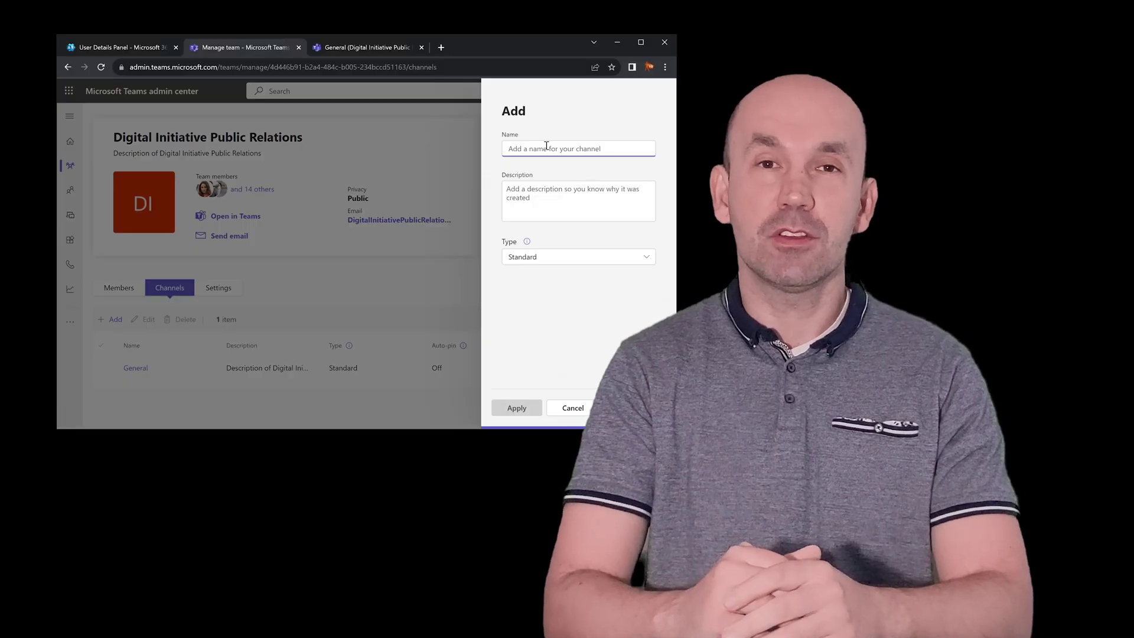
Enter Marketing as the new channel's name and description, with type Standard
type("Marketing")
key("Tab")
type("Marketing")
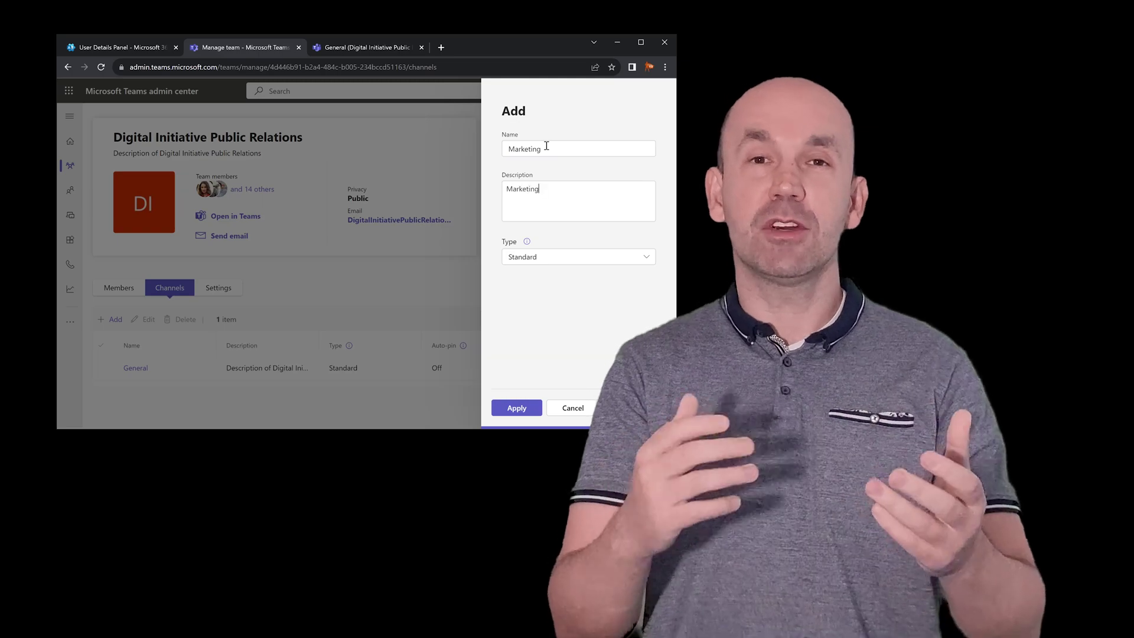
mouse_move(527, 243)
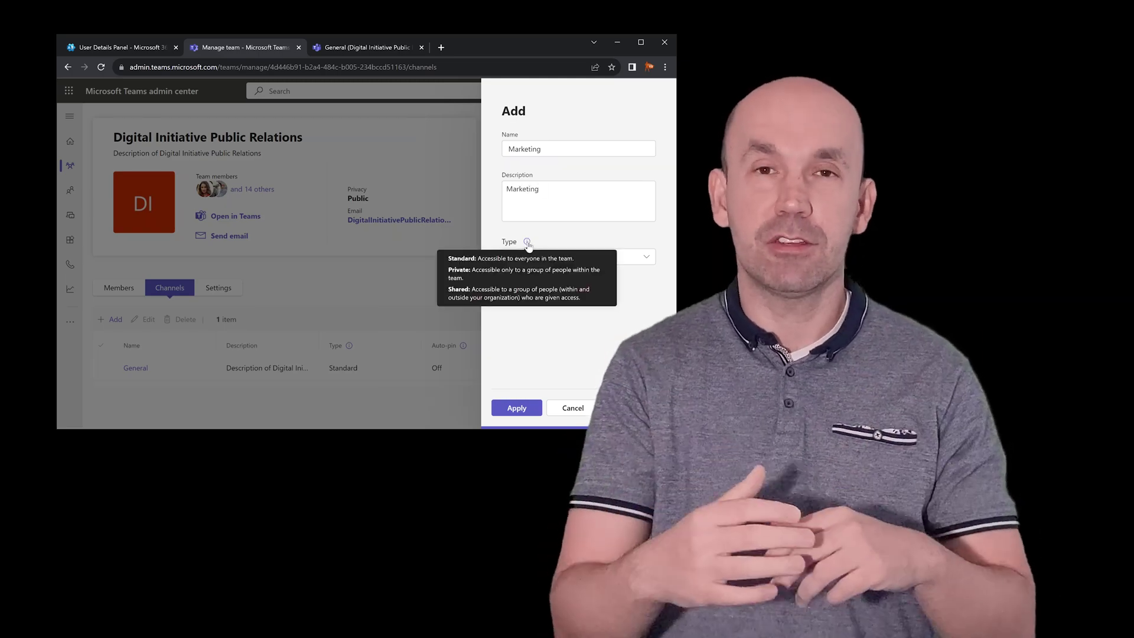
left_click_drag(573, 258, 449, 258)
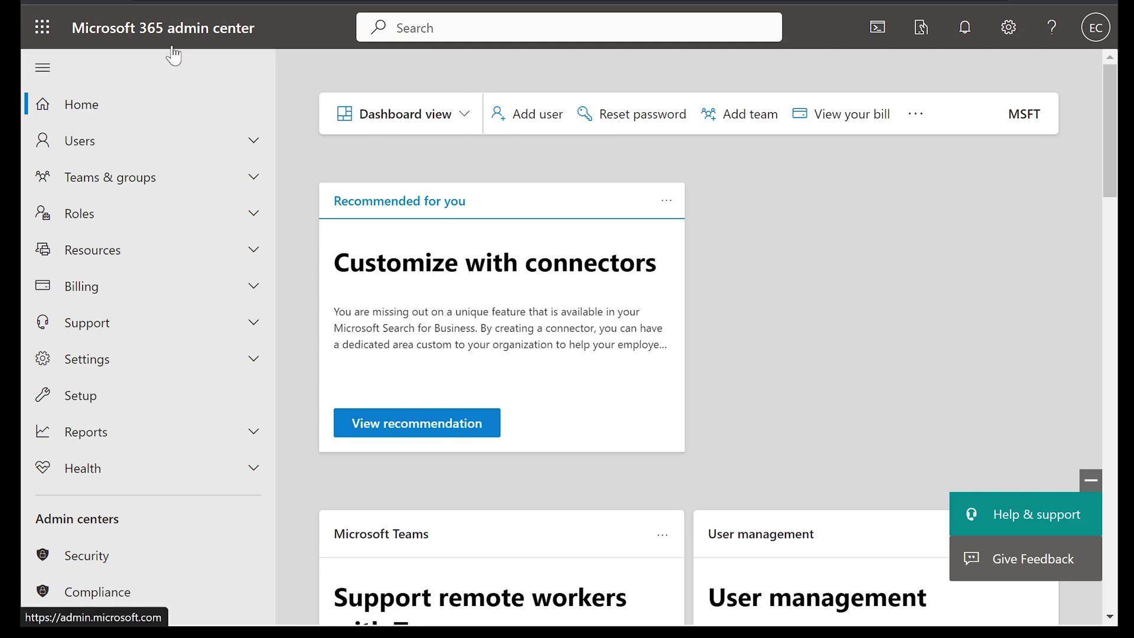
Open the fourth active user's details and bring up their Manage roles settings
left_click(99, 144)
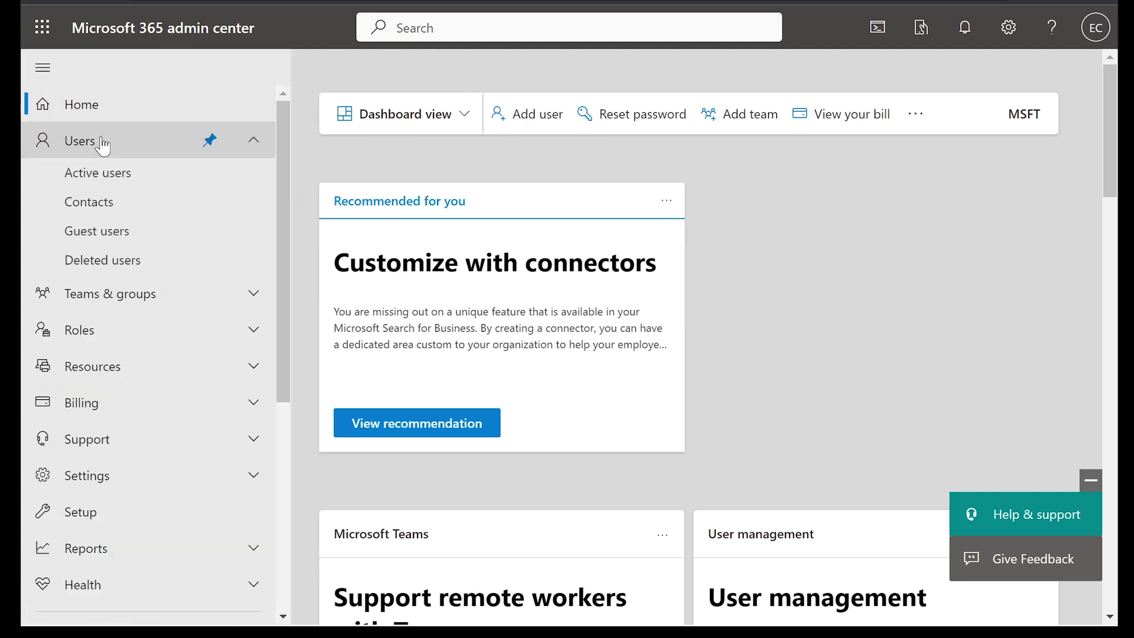
left_click(99, 174)
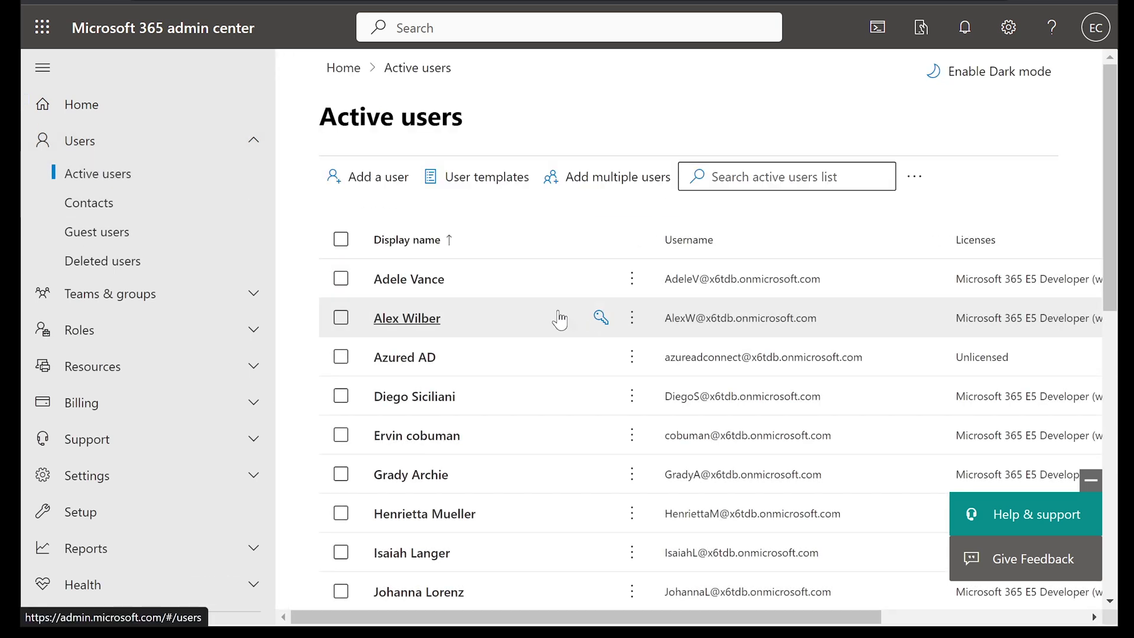
left_click(417, 398)
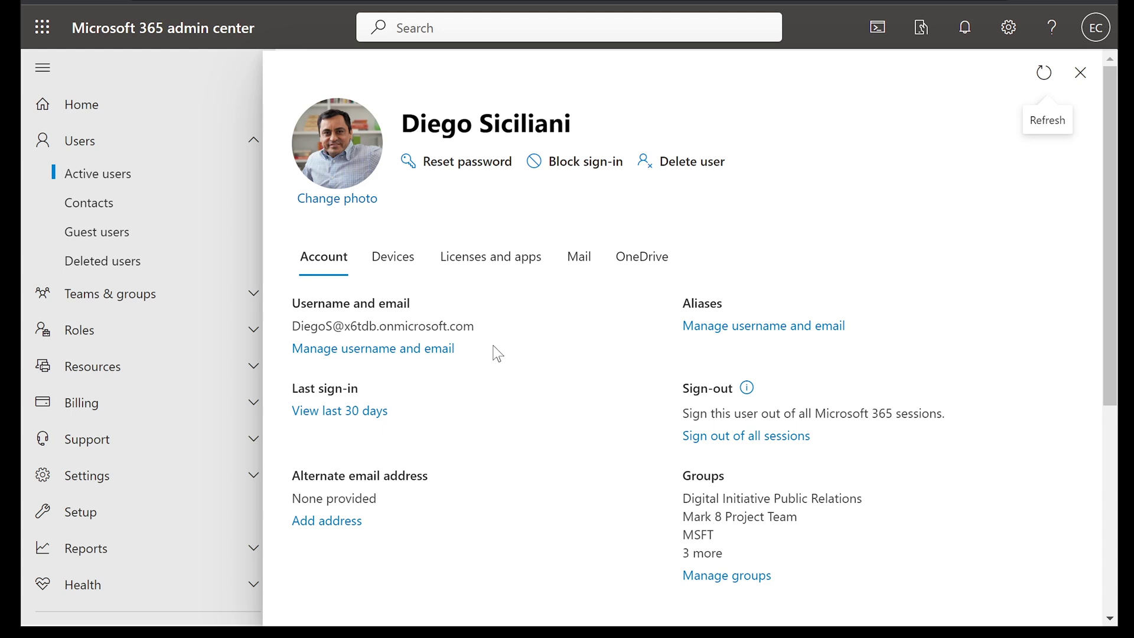
scroll(495, 353, "down", 5)
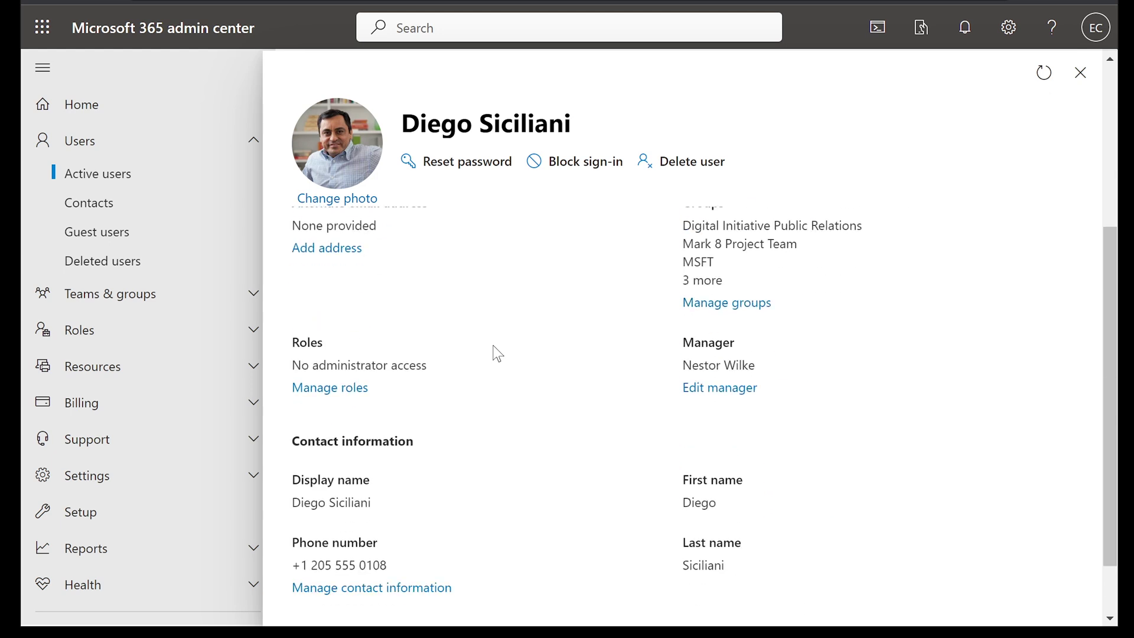
left_click_drag(331, 349, 295, 345)
left_click(334, 388)
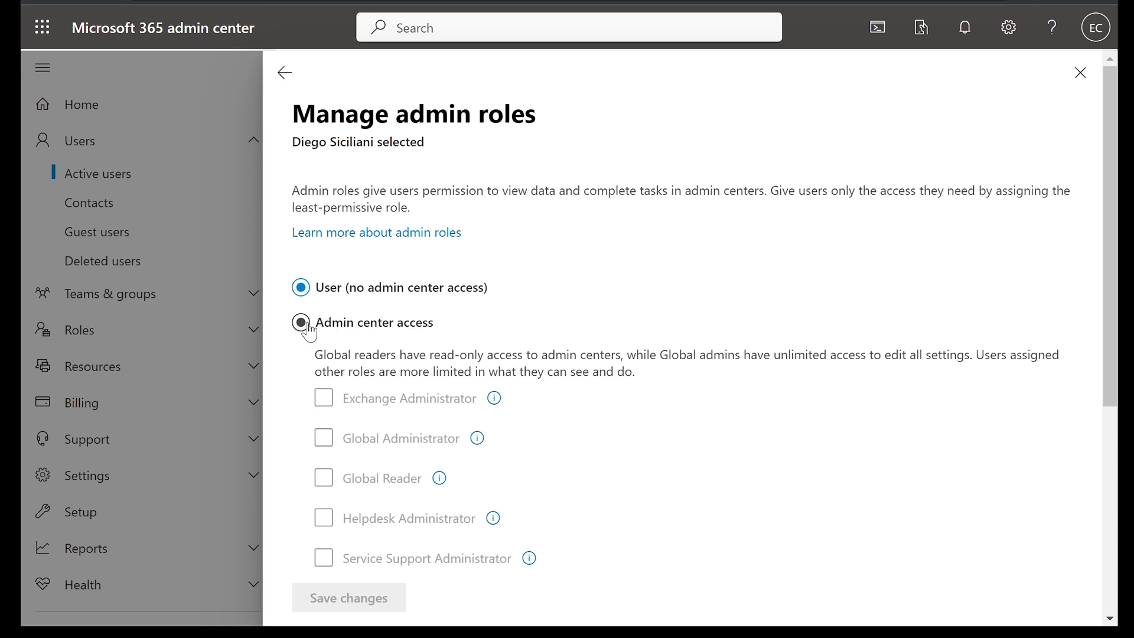
Give the user Admin center access and tick the Teams Administrator role, without saving
left_click(306, 324)
scroll(331, 337, "down", 3)
left_click(327, 335)
scroll(330, 338, "down", 2)
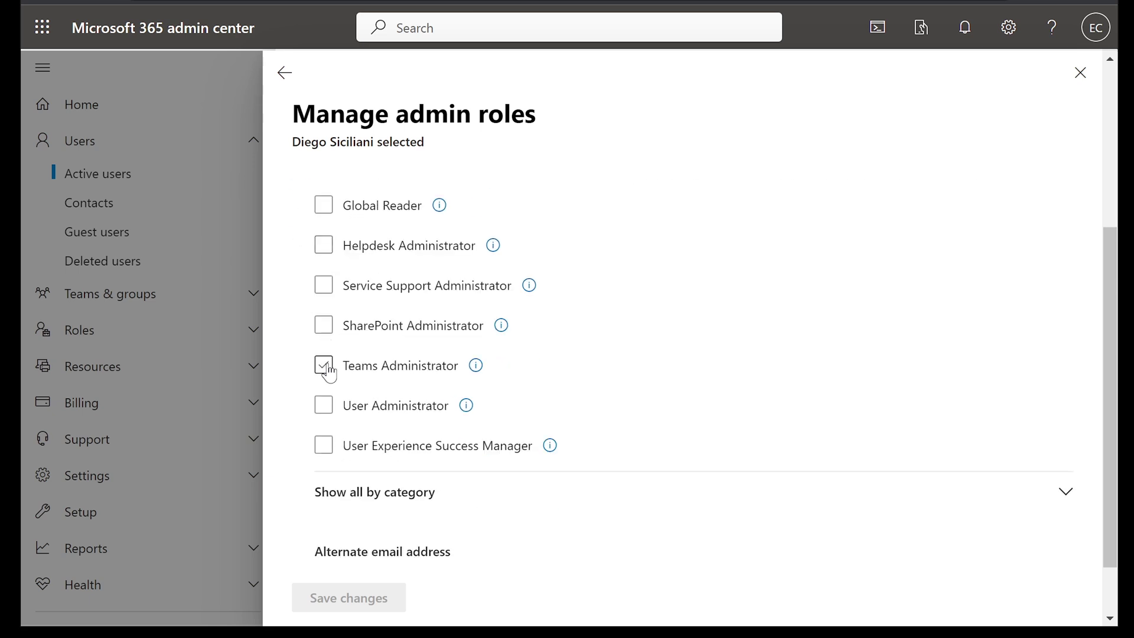
left_click(325, 366)
mouse_move(476, 367)
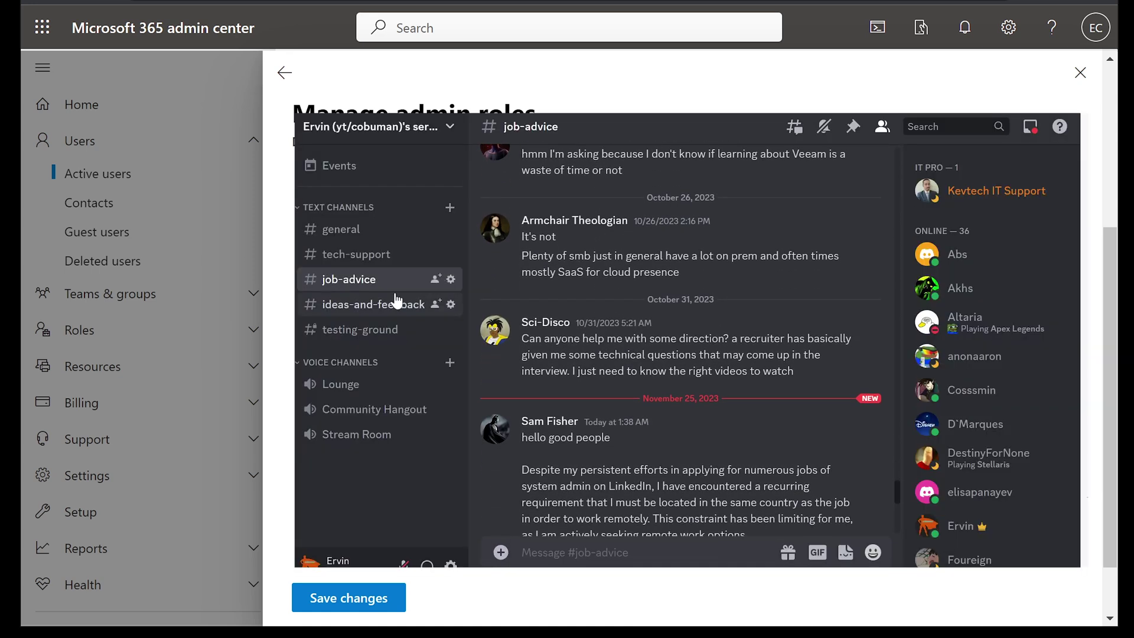
Open the Edit Channel settings for the job-advice channel
right_click(353, 280)
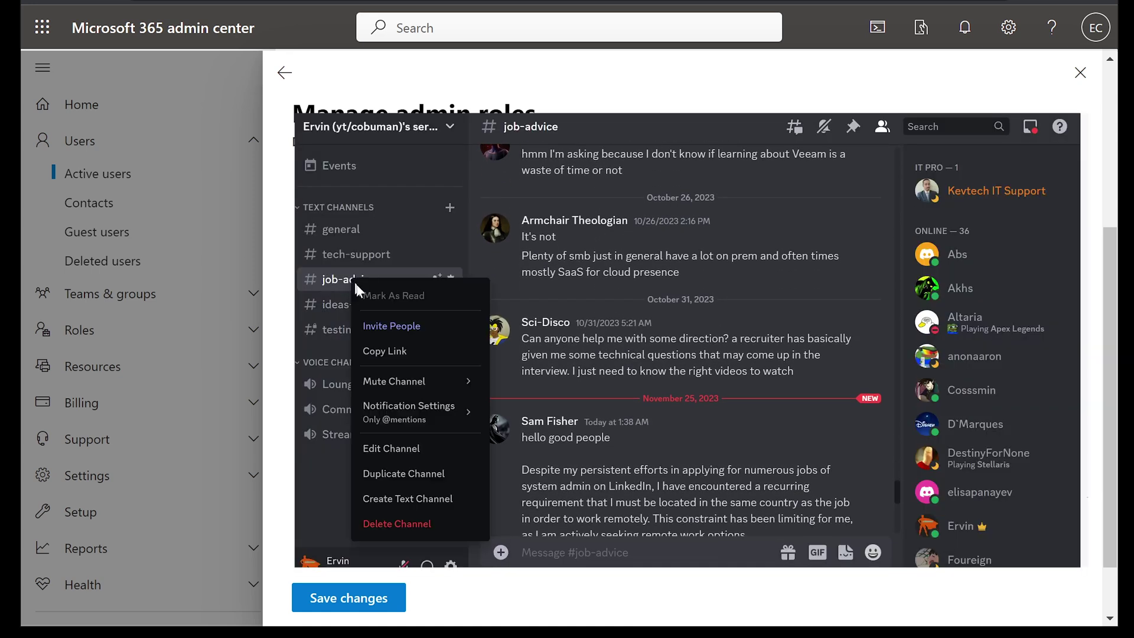
left_click(407, 457)
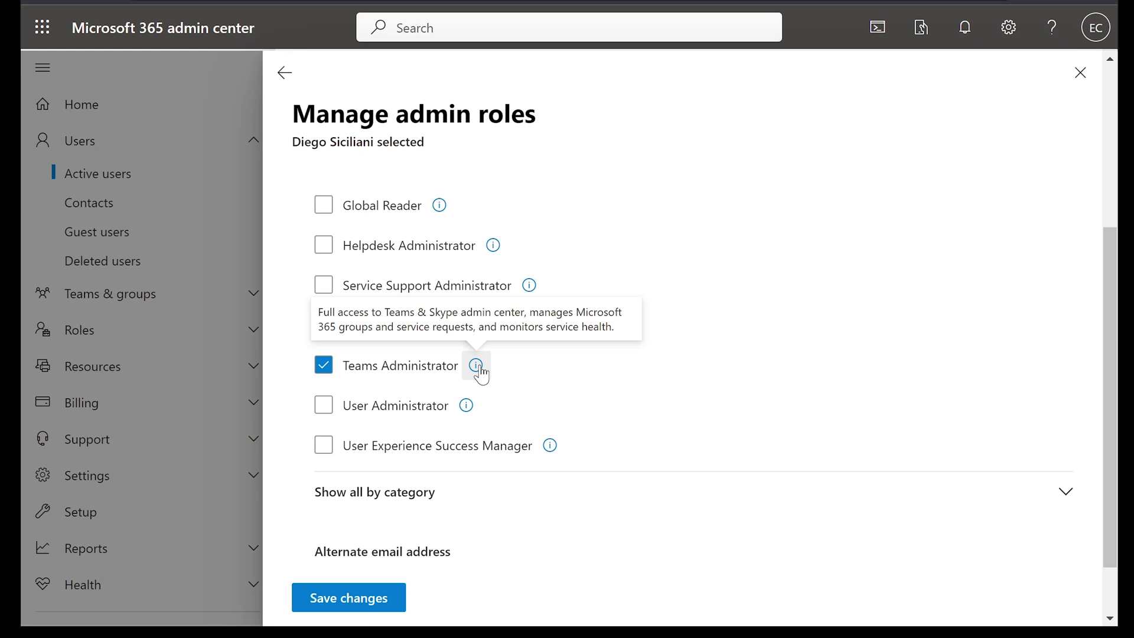
Discard the Teams Administrator role change, deselect the user and head to the Teams admin center
left_click(1080, 73)
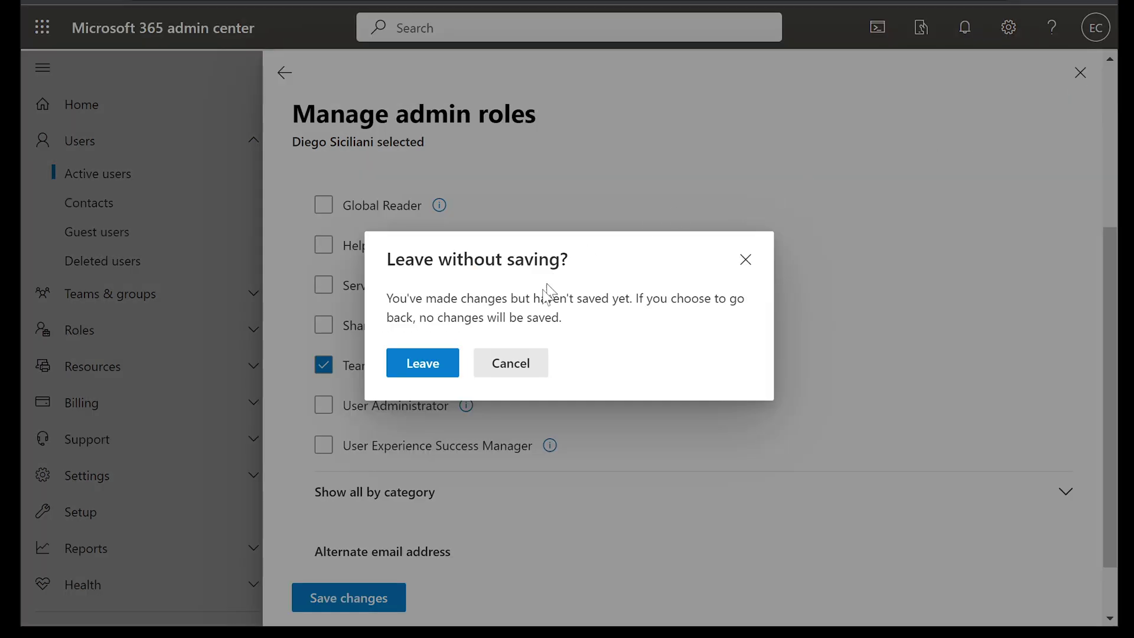
left_click(422, 363)
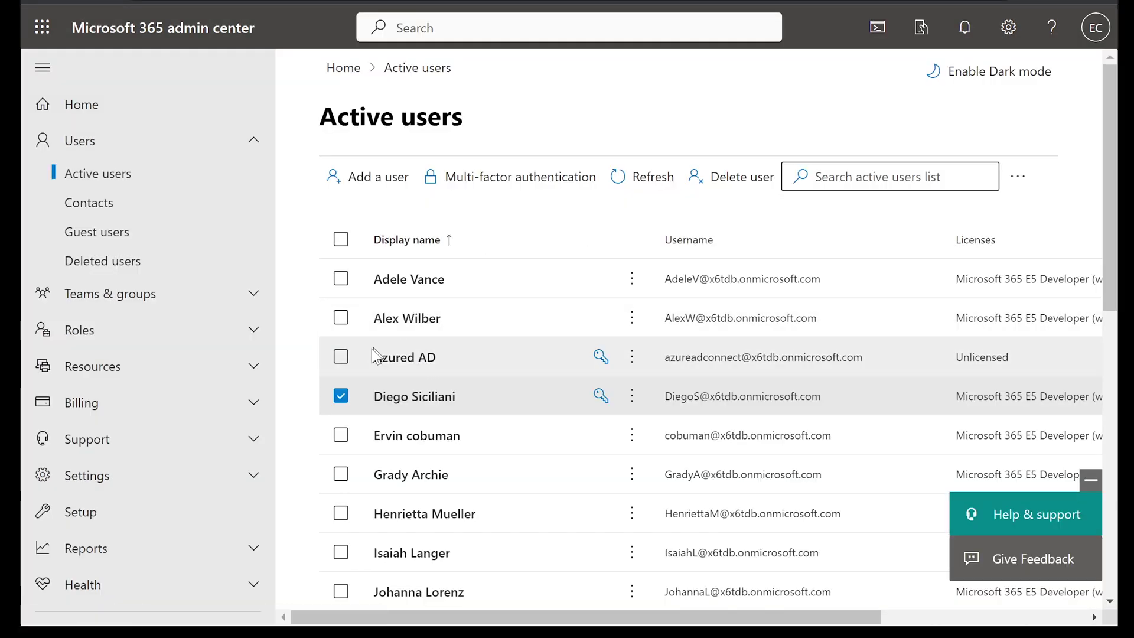
left_click(345, 401)
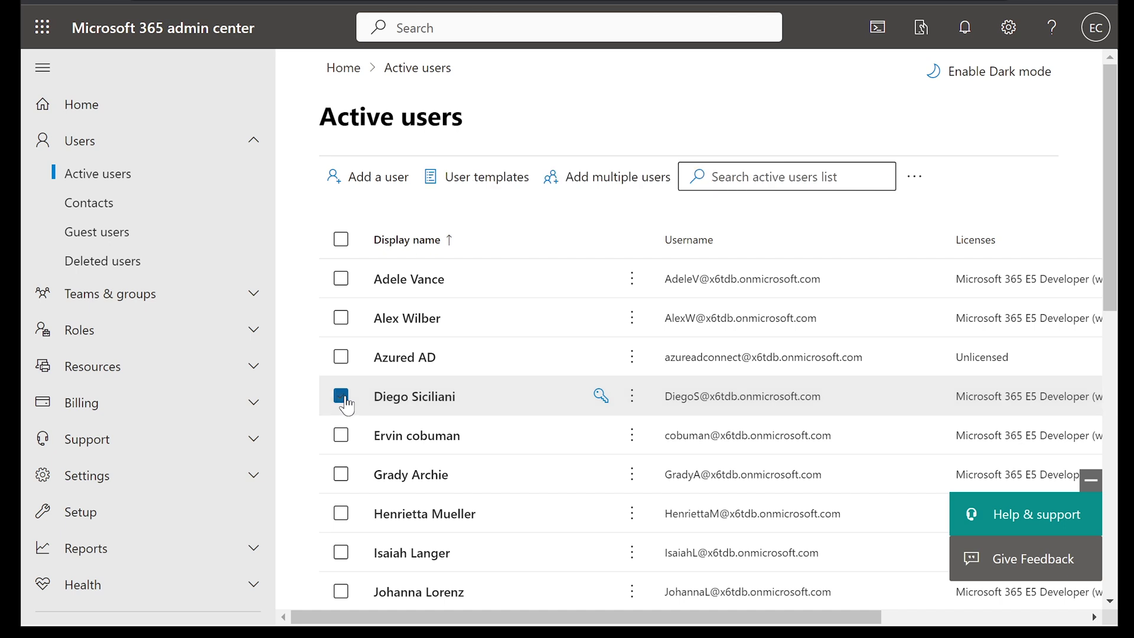
left_click(92, 142)
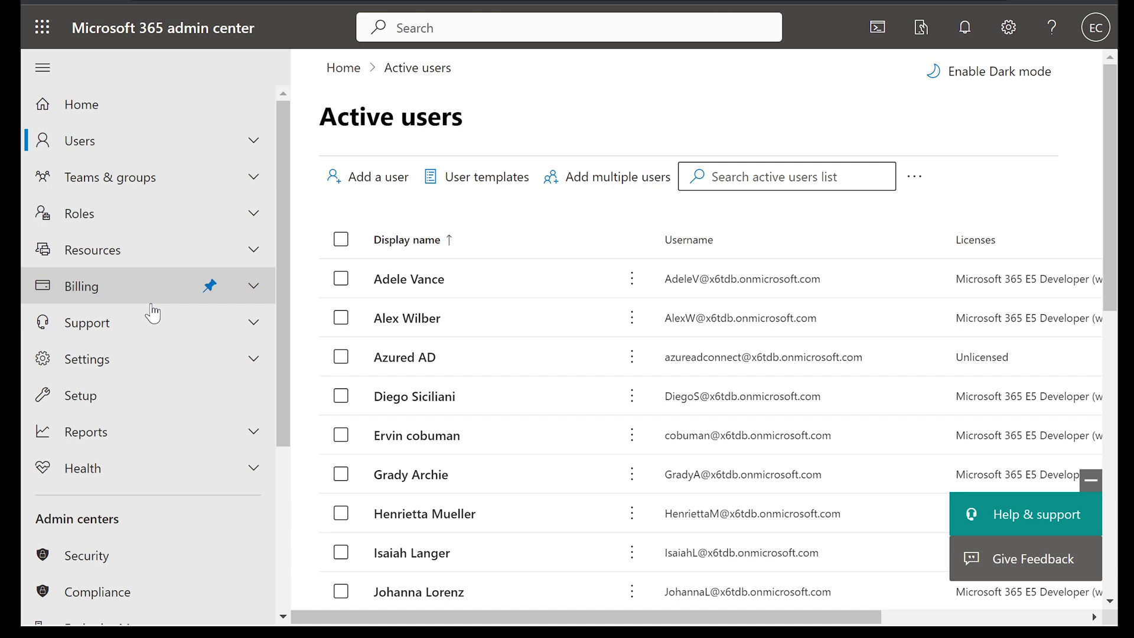
scroll(127, 335, "down", 2)
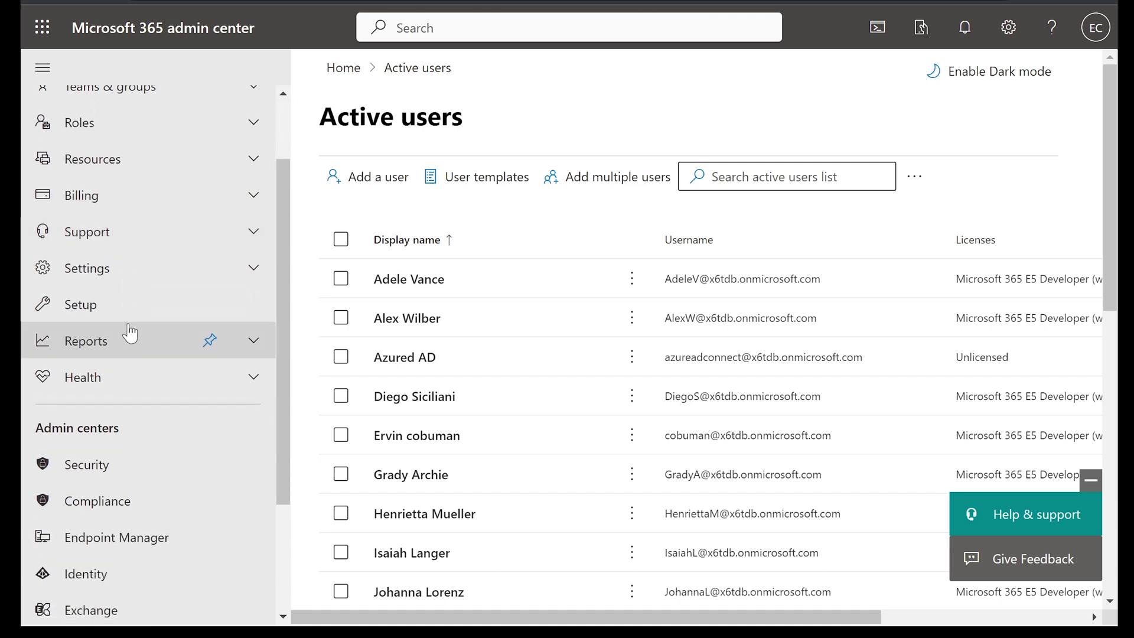
scroll(129, 333, "down", 3)
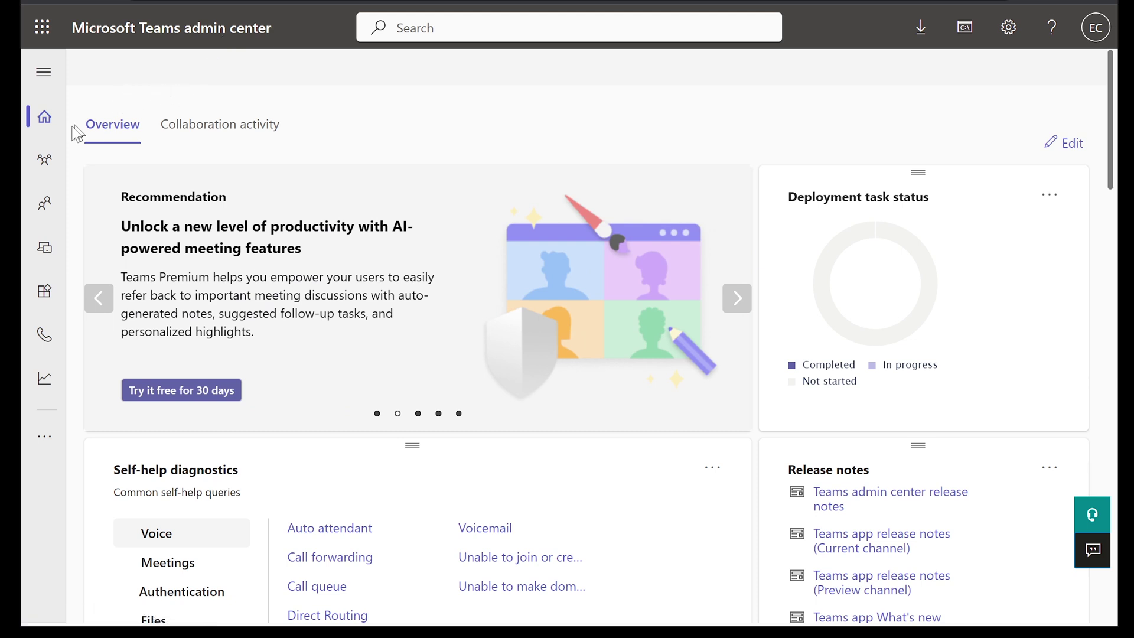
Show Manage teams and scroll to the table of 7 teams with their channel counts
mouse_move(56, 155)
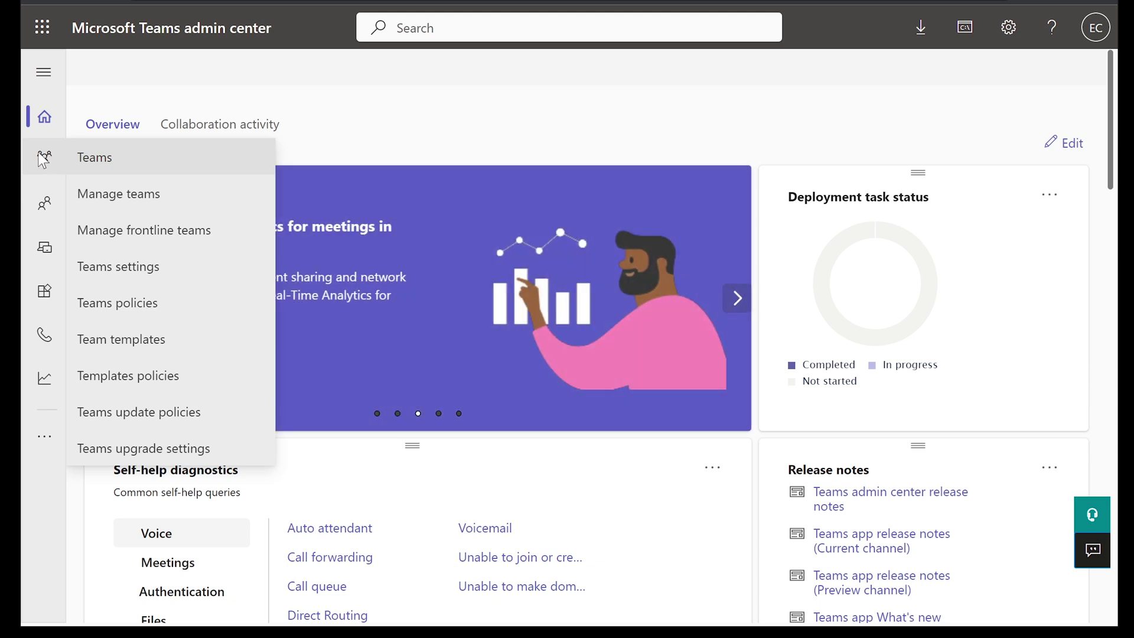
left_click(106, 195)
scroll(539, 346, "down", 5)
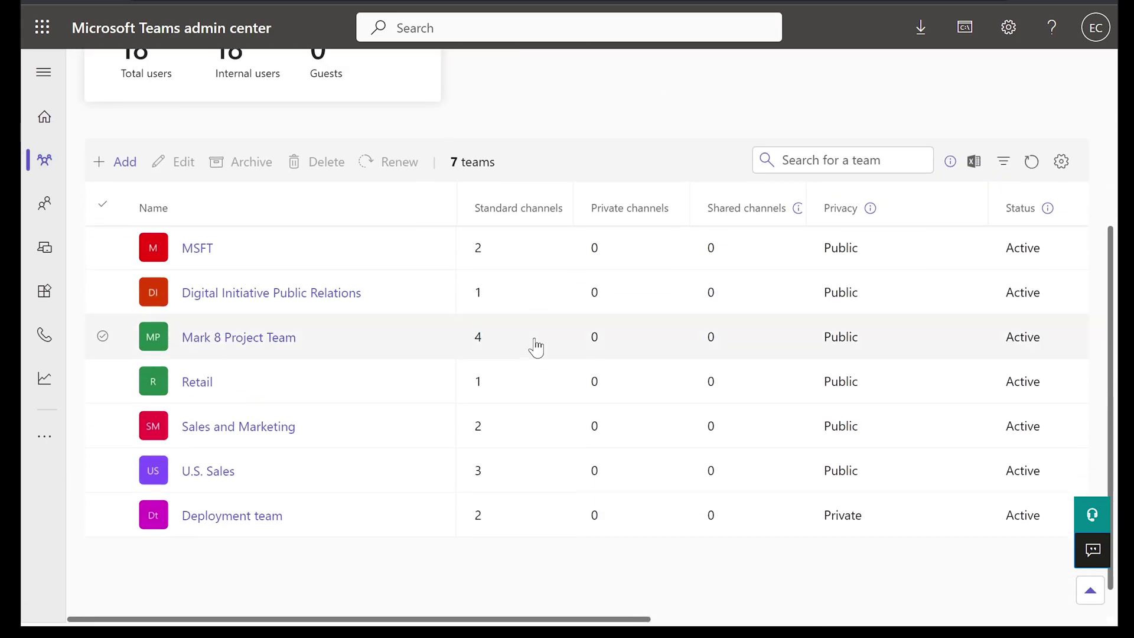
scroll(535, 347, "up", 3)
scroll(535, 347, "down", 3)
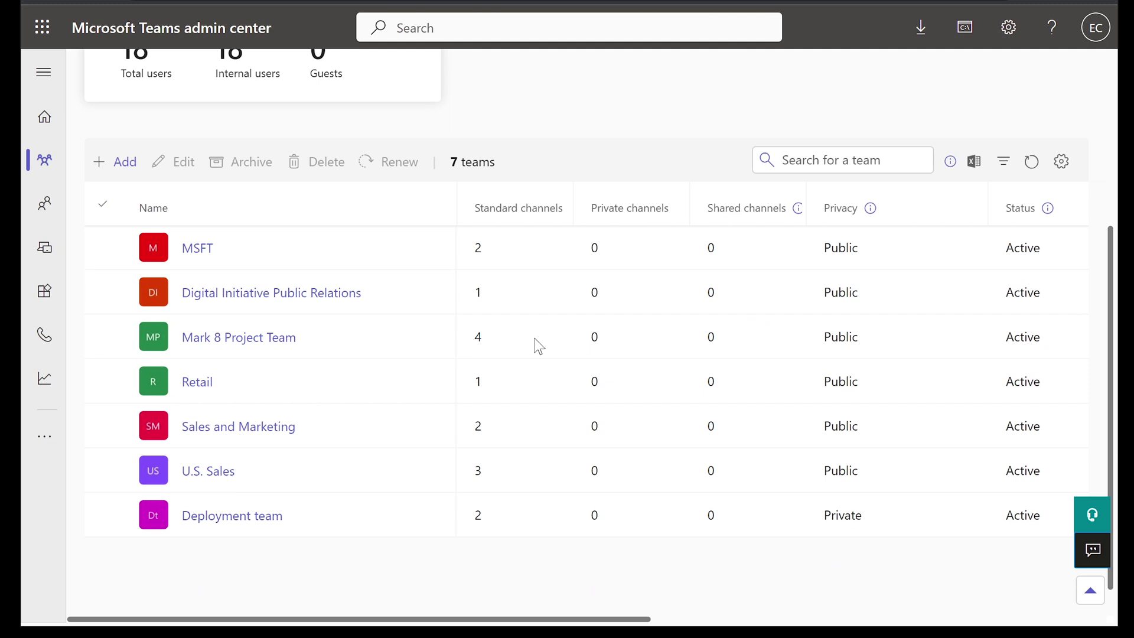
left_click(245, 297)
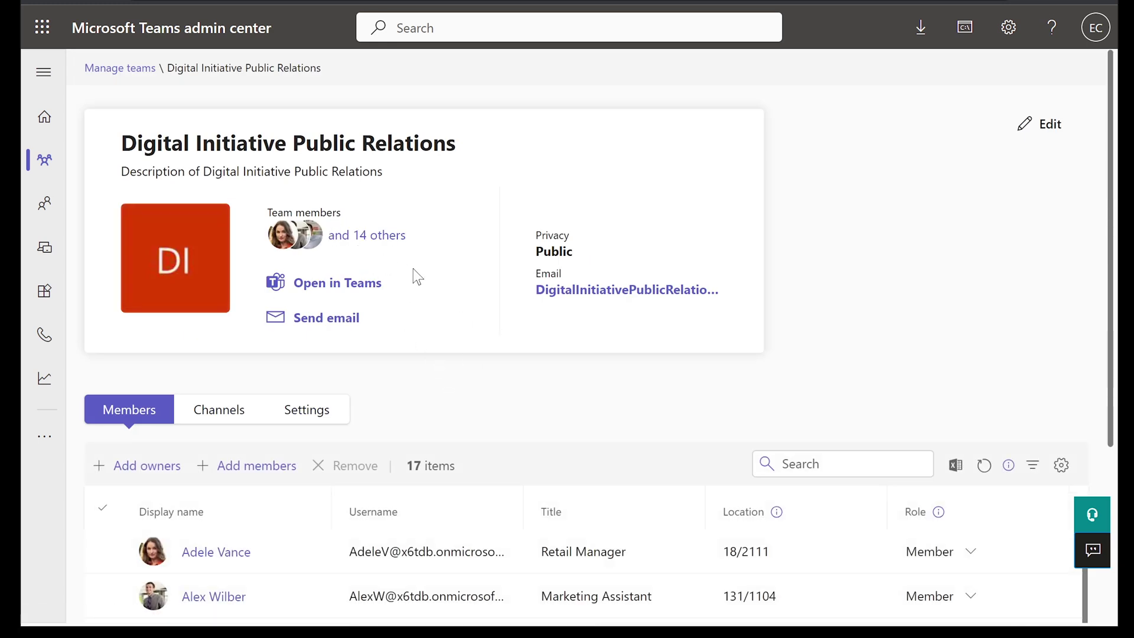
scroll(413, 269, "down", 5)
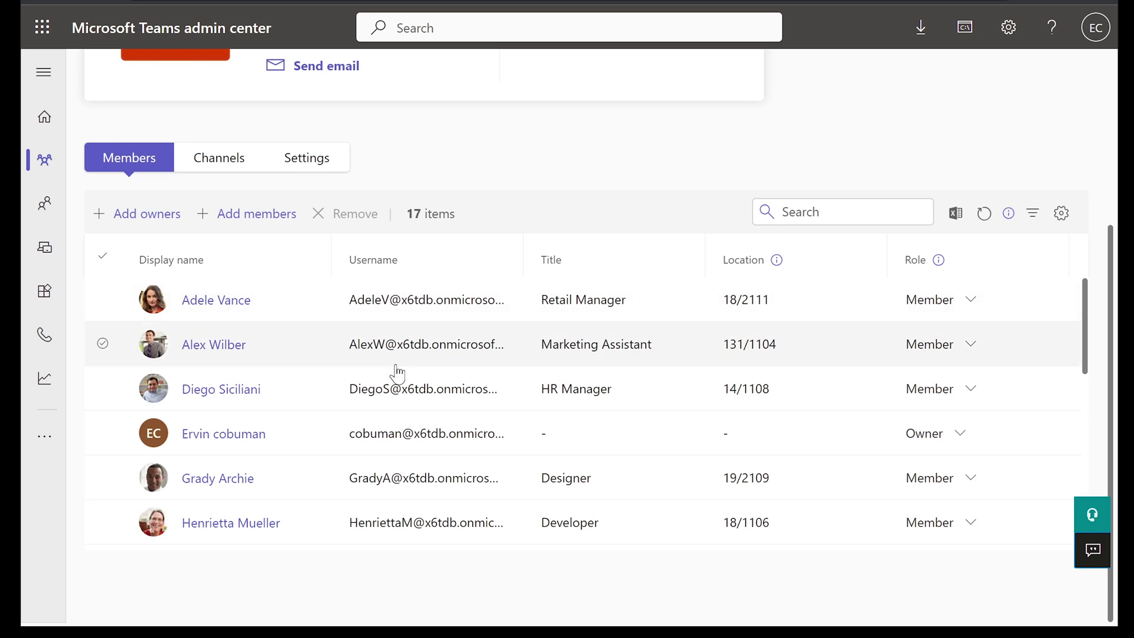
scroll(397, 372, "down", 8)
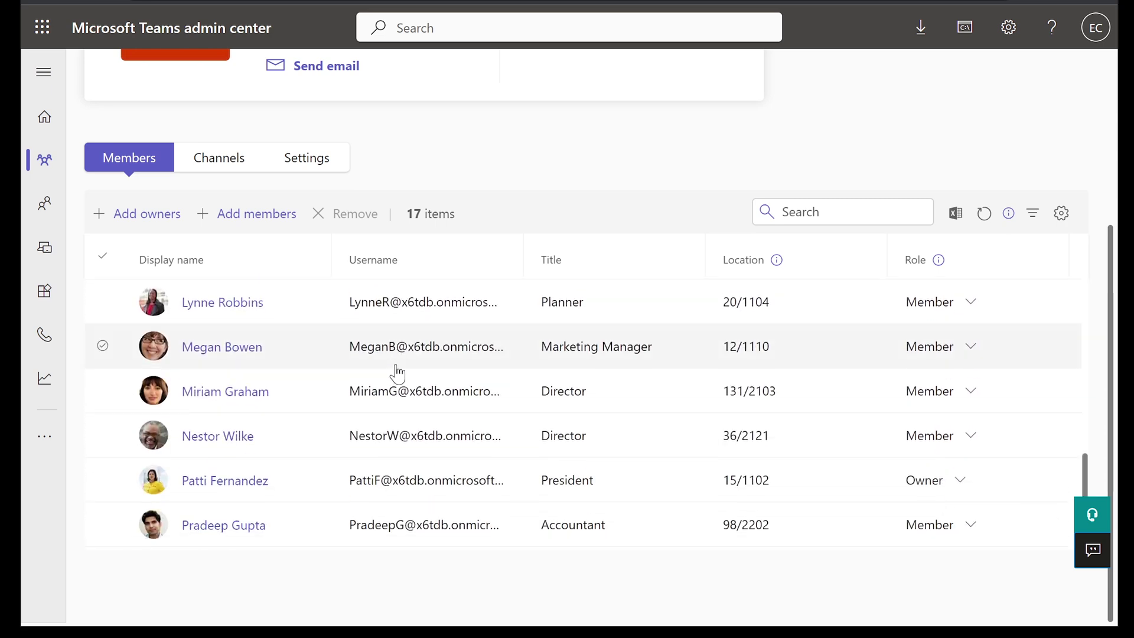
scroll(397, 372, "up", 5)
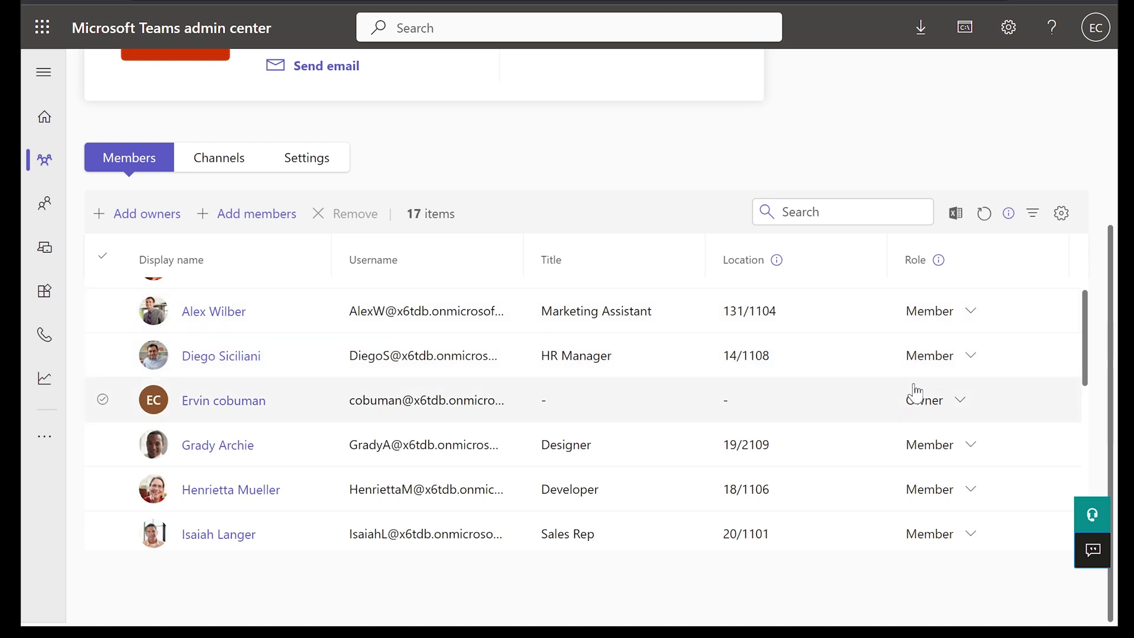
scroll(915, 392, "up", 1)
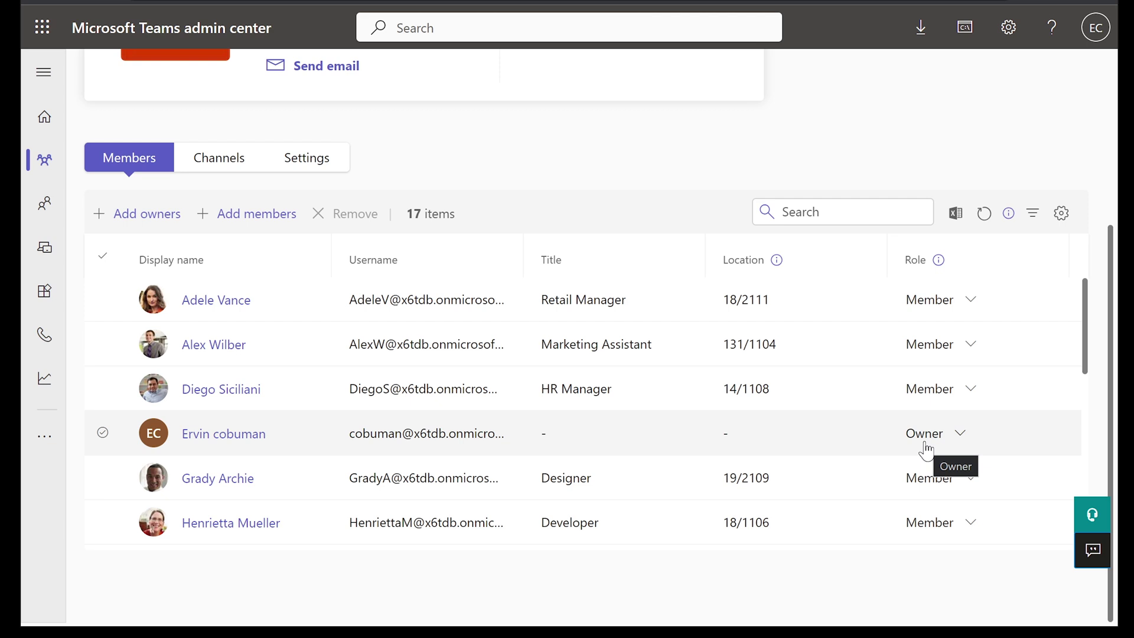
scroll(632, 398, "down", 5)
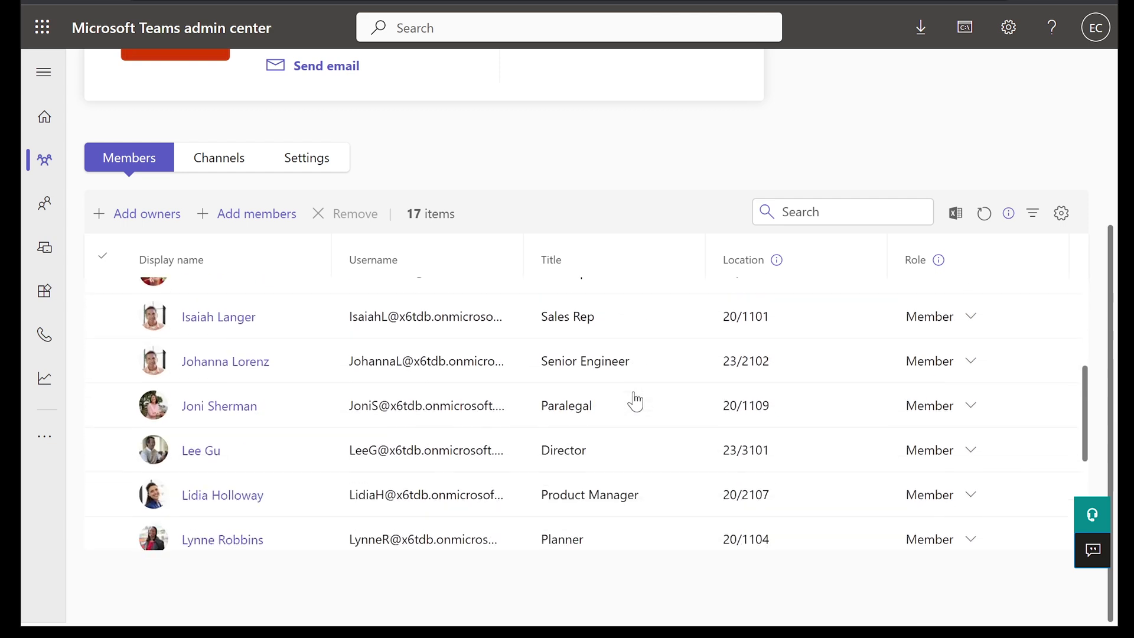
scroll(507, 388, "up", 5)
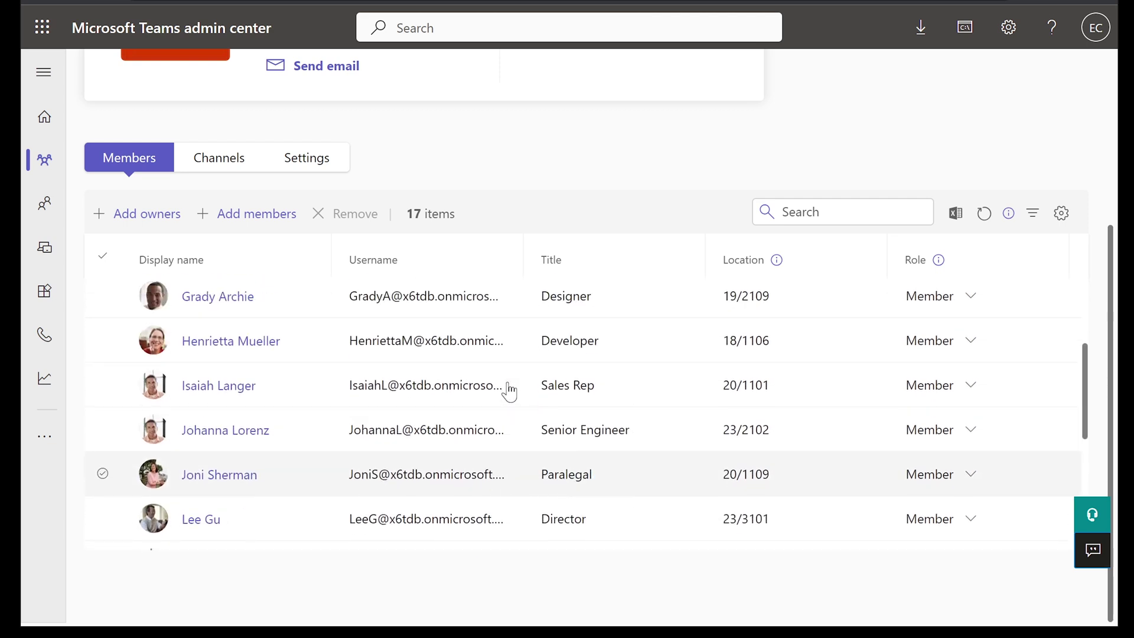
scroll(537, 324, "up", 5)
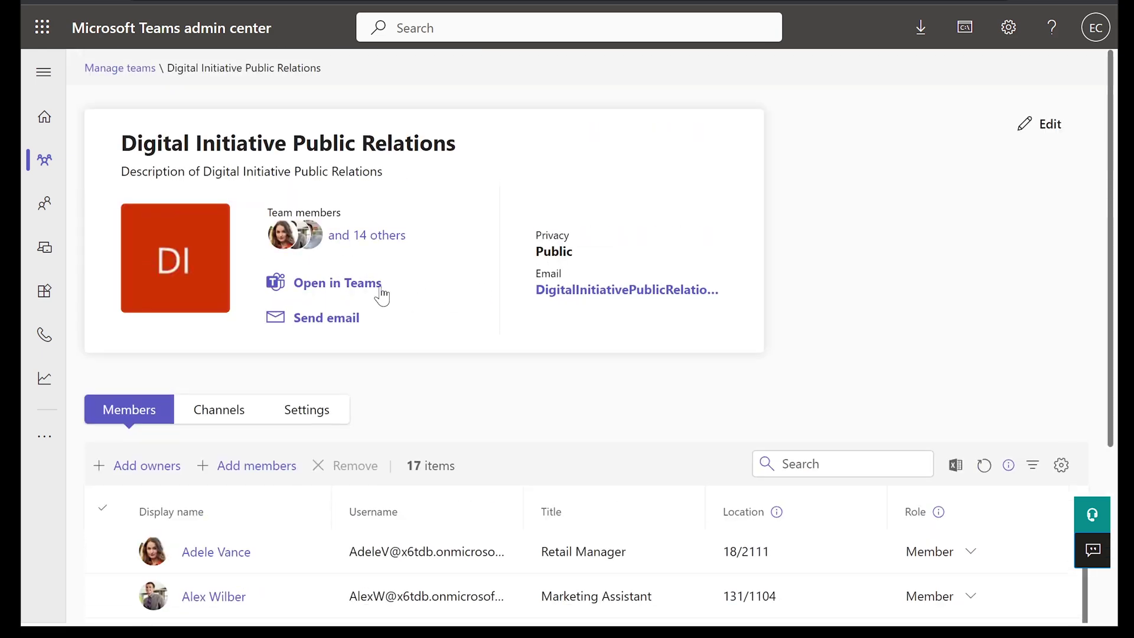
Open Digital Initiative Public Relations in the Teams web app instead of the desktop app
left_click(318, 284)
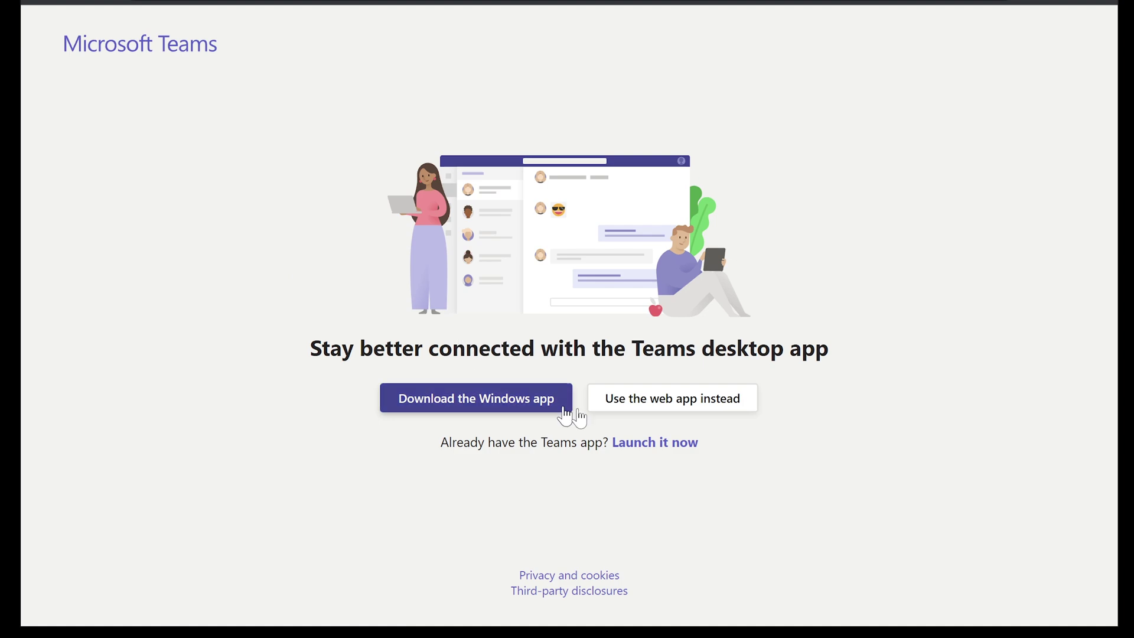
left_click(643, 397)
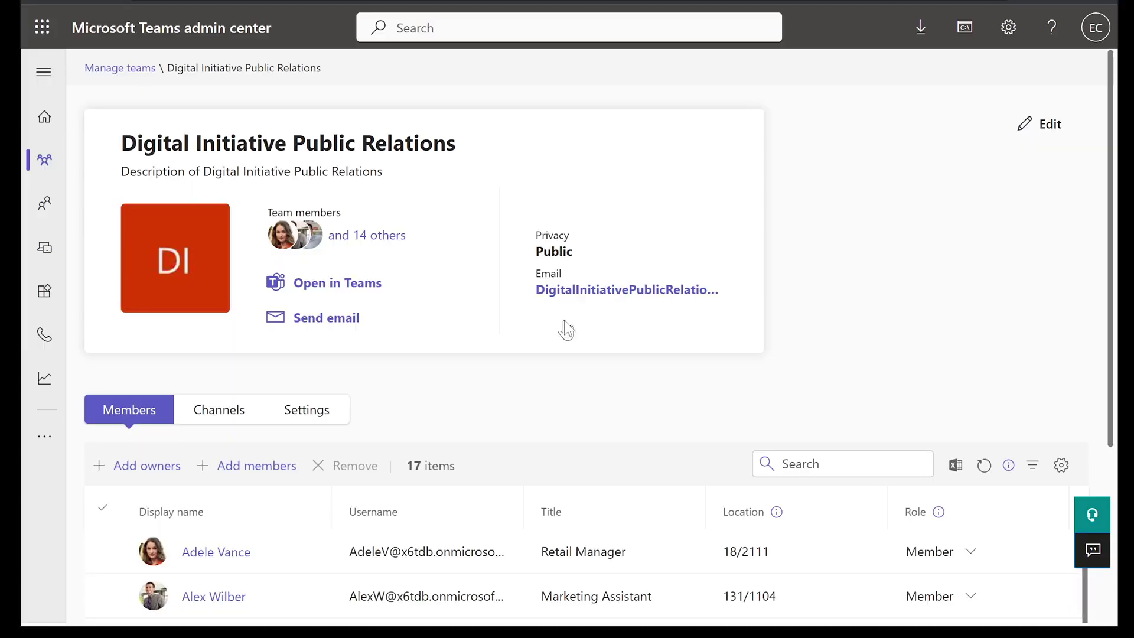
Switch between the team's Channels and Members lists
scroll(624, 384, "down", 2)
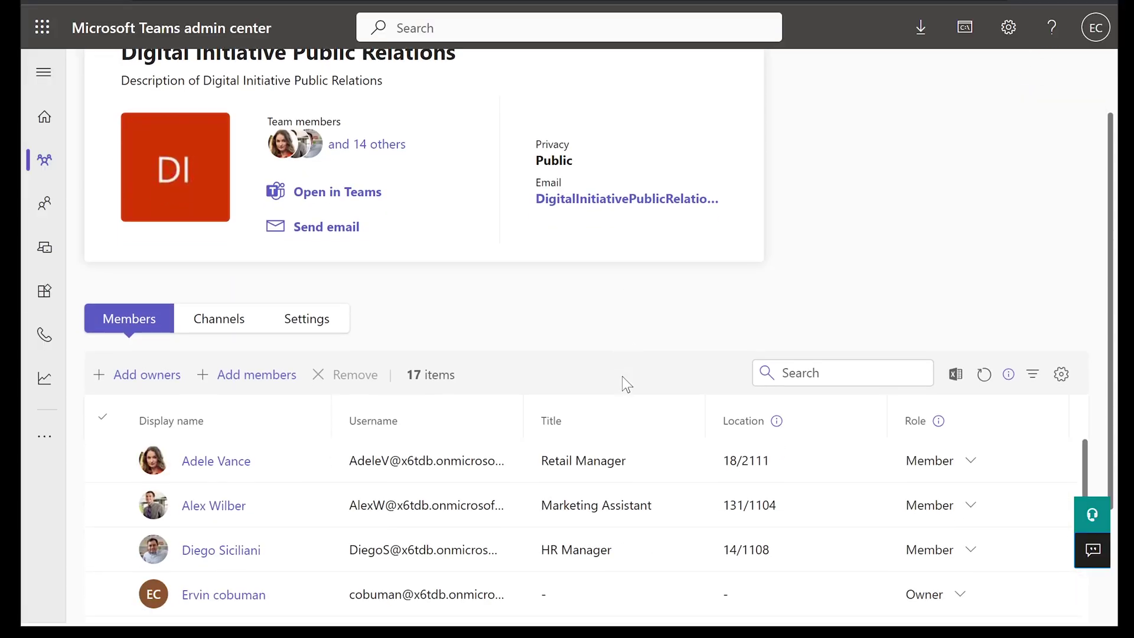
left_click(206, 319)
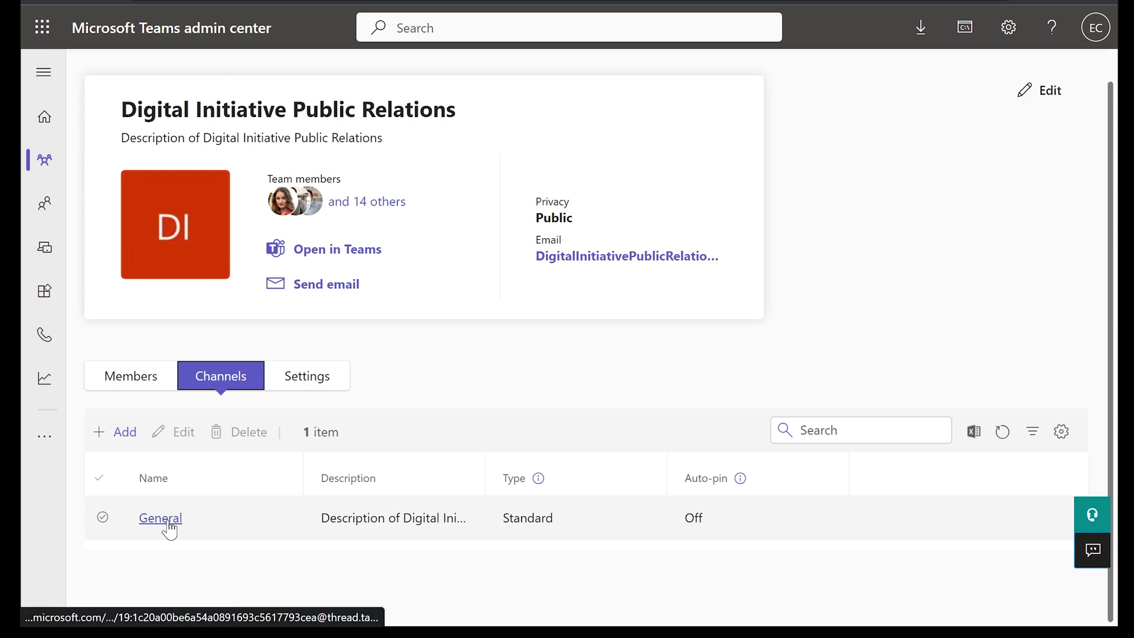
left_click(143, 380)
scroll(223, 403, "down", 3)
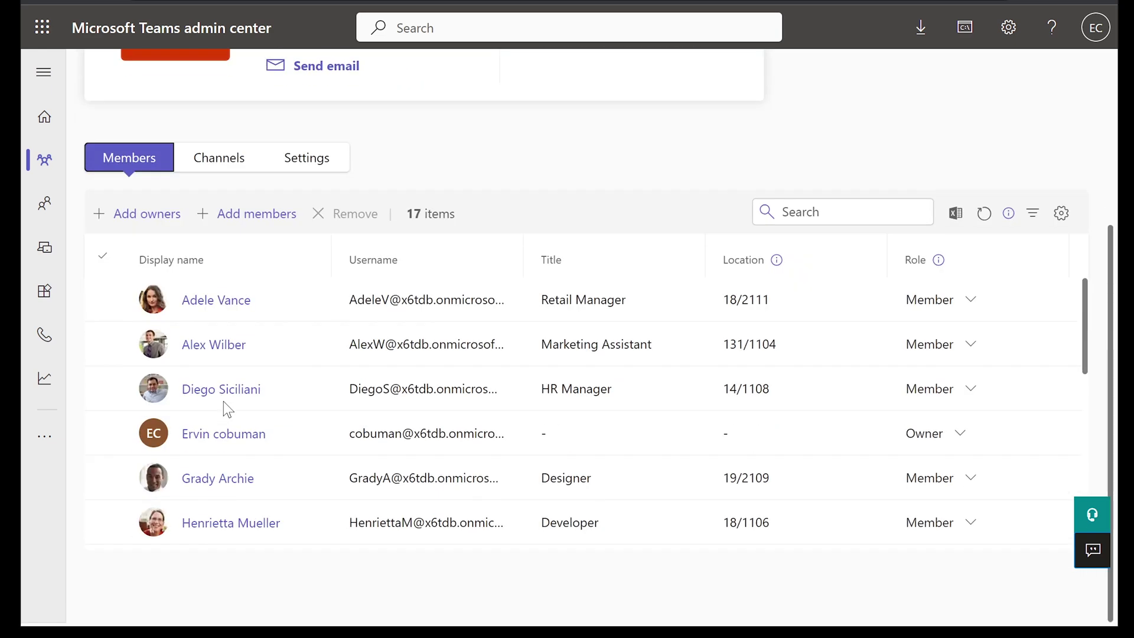
scroll(459, 402, "up", 2)
scroll(460, 402, "down", 2)
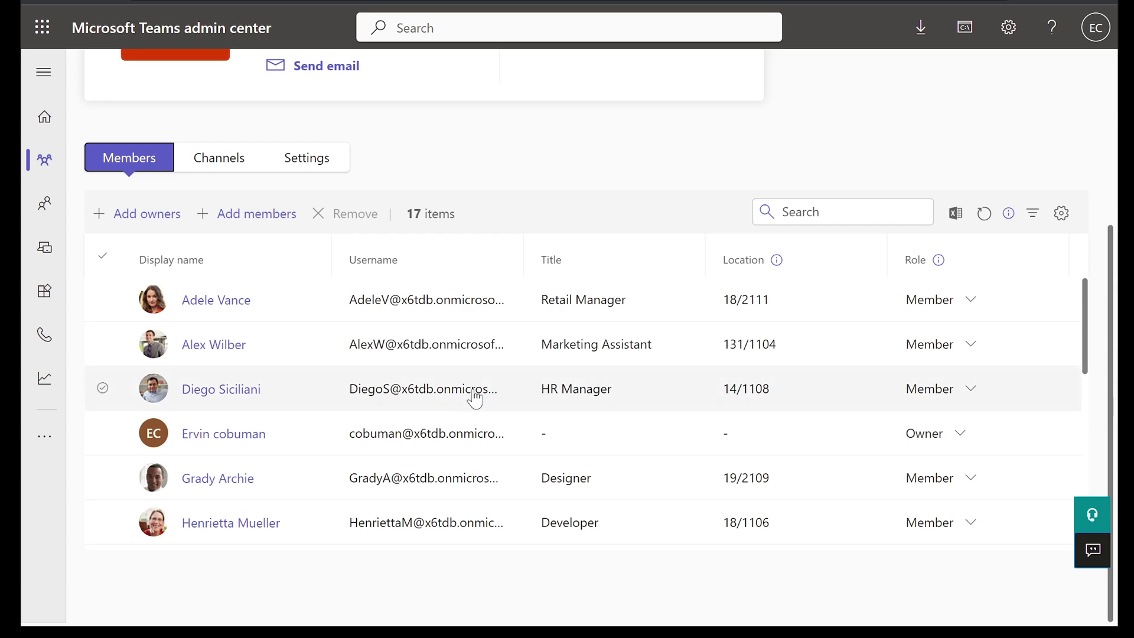
scroll(472, 393, "down", 5)
scroll(467, 394, "up", 5)
scroll(462, 395, "up", 4)
Return to the team's channels and open the General channel
left_click(219, 417)
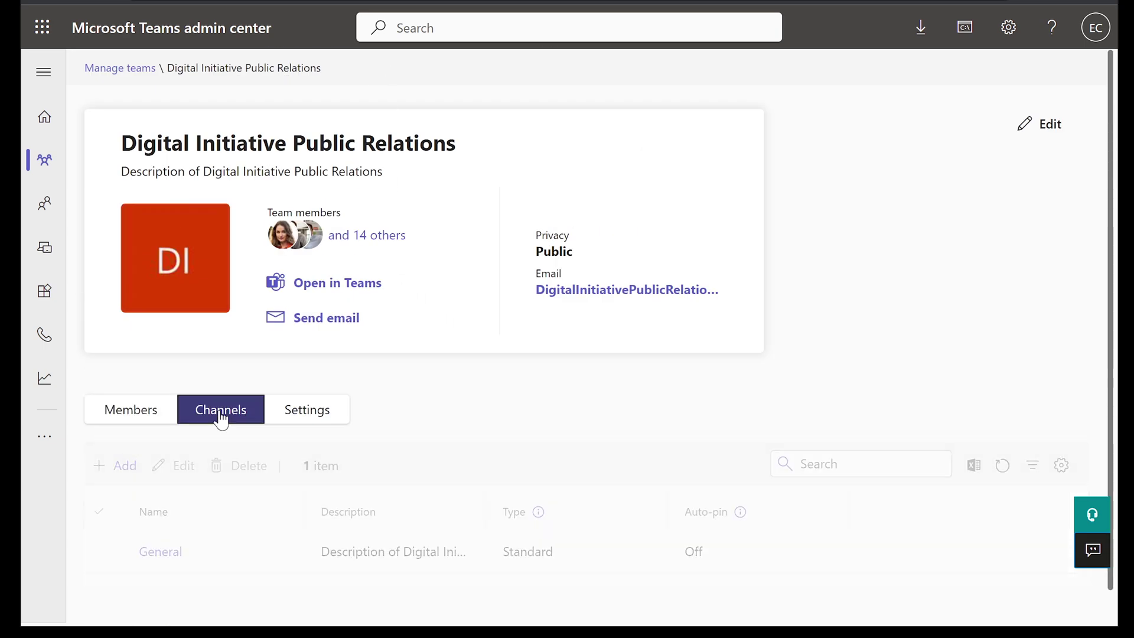
scroll(220, 419, "down", 1)
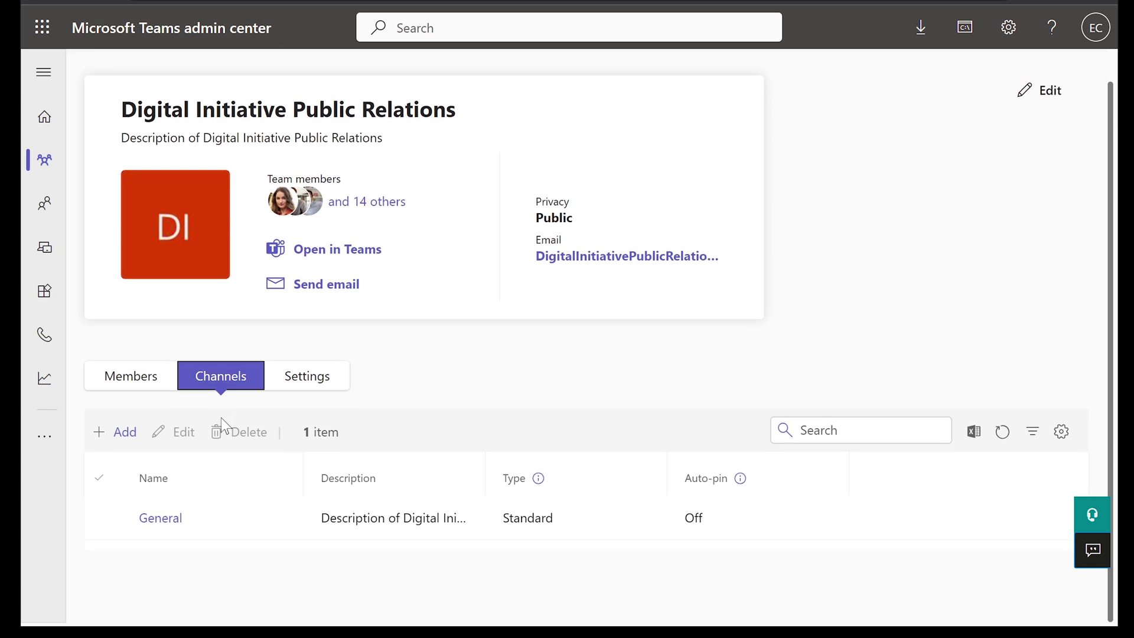
left_click(164, 523)
Start a new channel named Marketing with the description Marketing
left_click(120, 433)
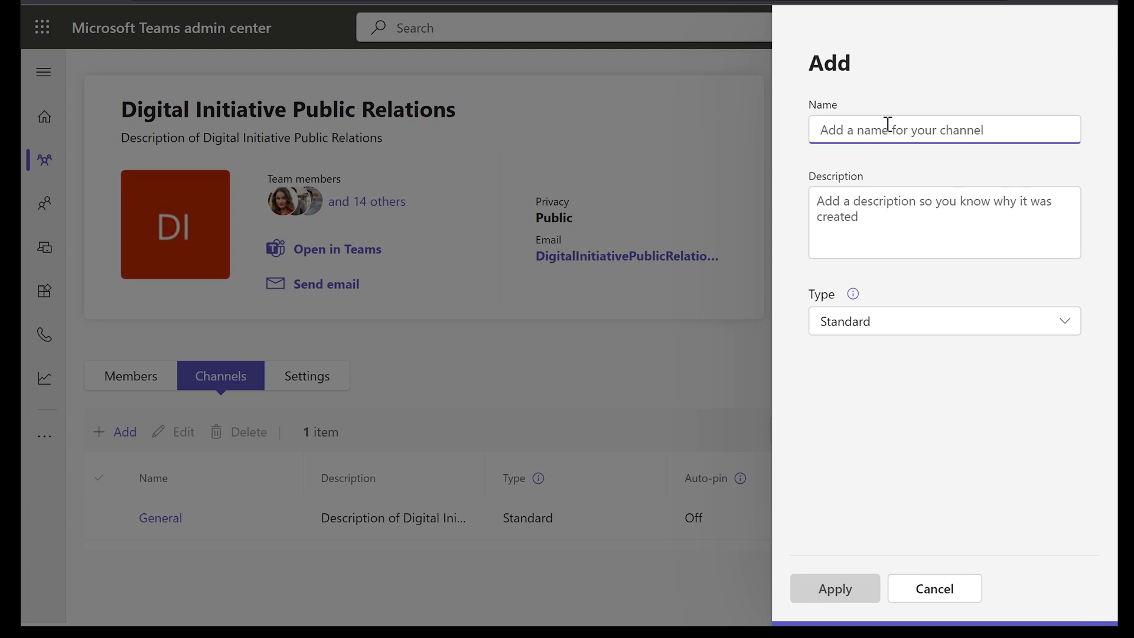
type("Marketing")
key("Tab")
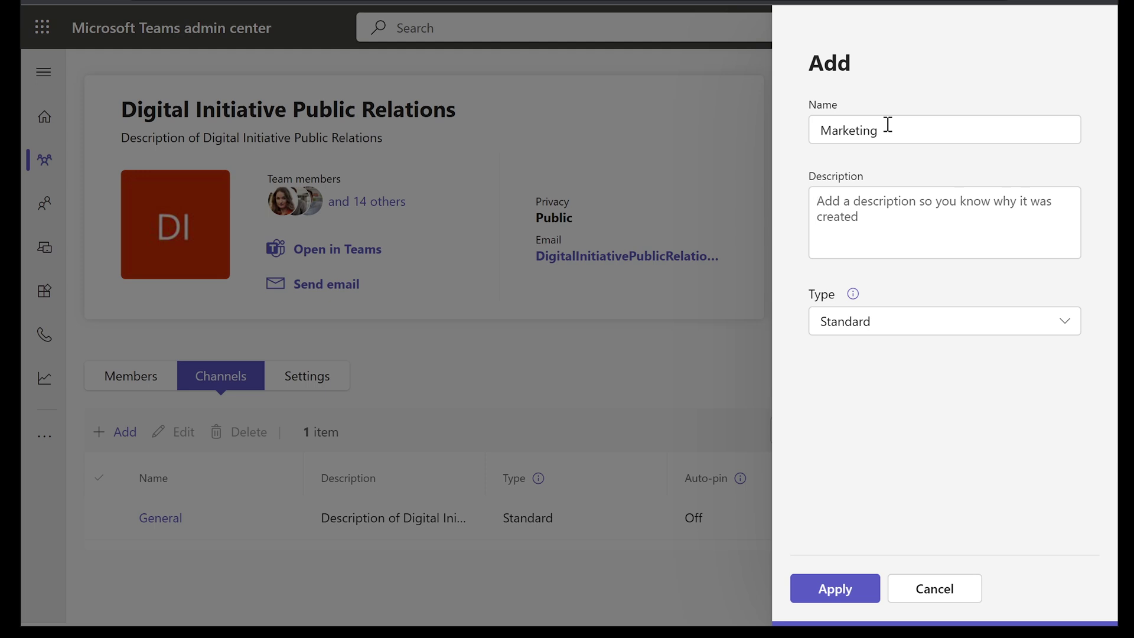
type("Mar")
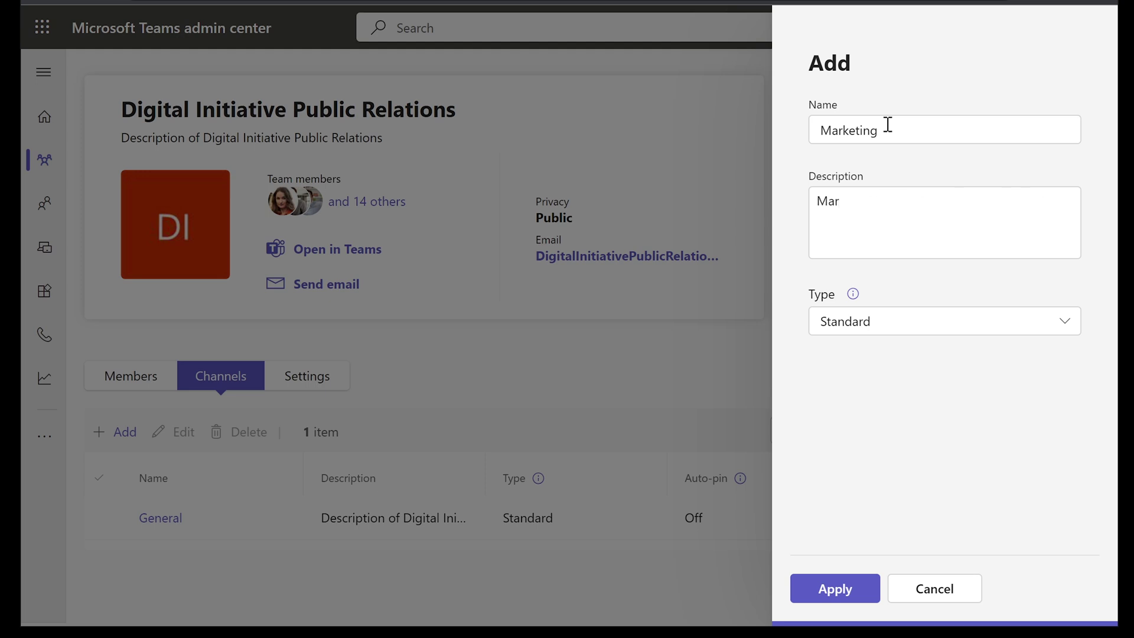
type("keting")
Read the Standard and Private channel type explanations
left_click(853, 294)
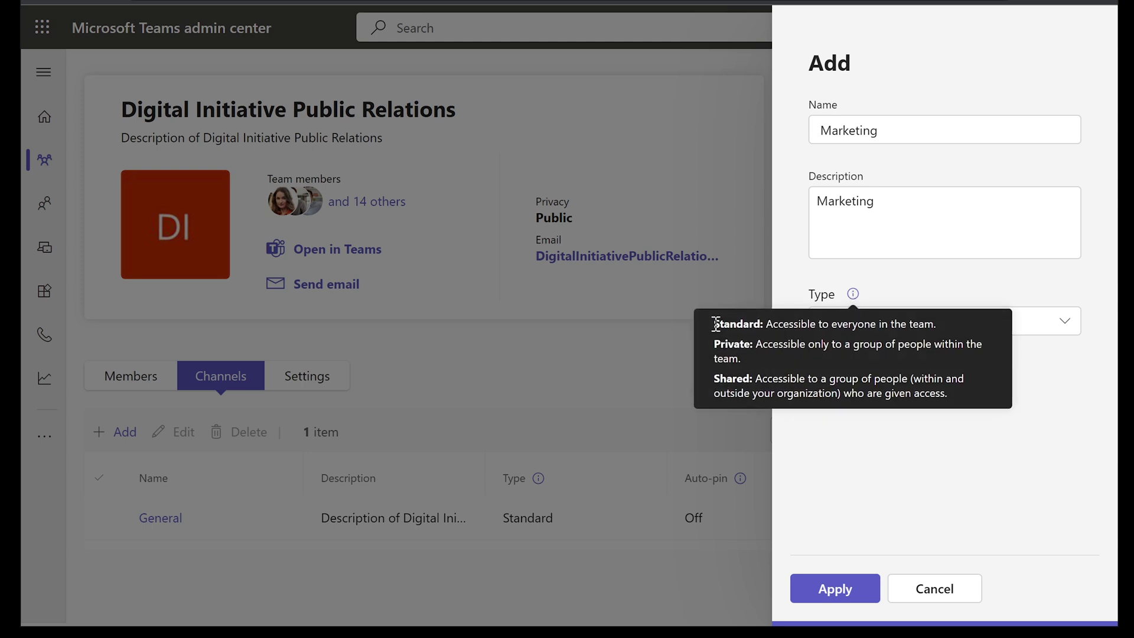
mouse_move(718, 324)
left_mouse_down()
mouse_move(882, 324)
mouse_move(706, 329)
left_mouse_up()
left_click(880, 327)
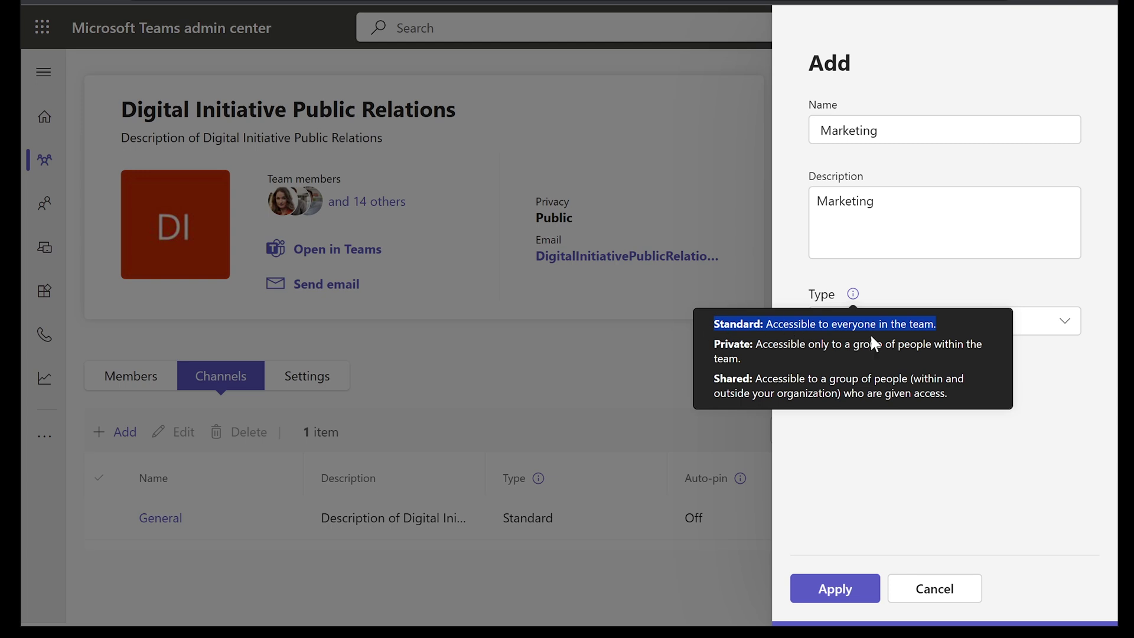
left_click(890, 341)
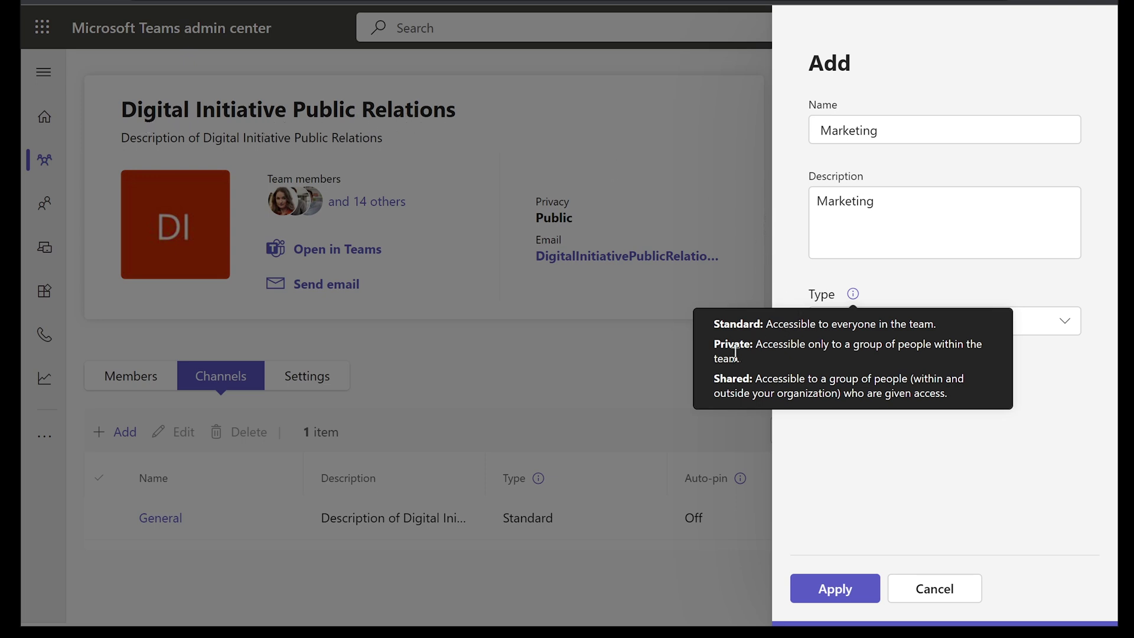
left_click_drag(756, 343, 988, 348)
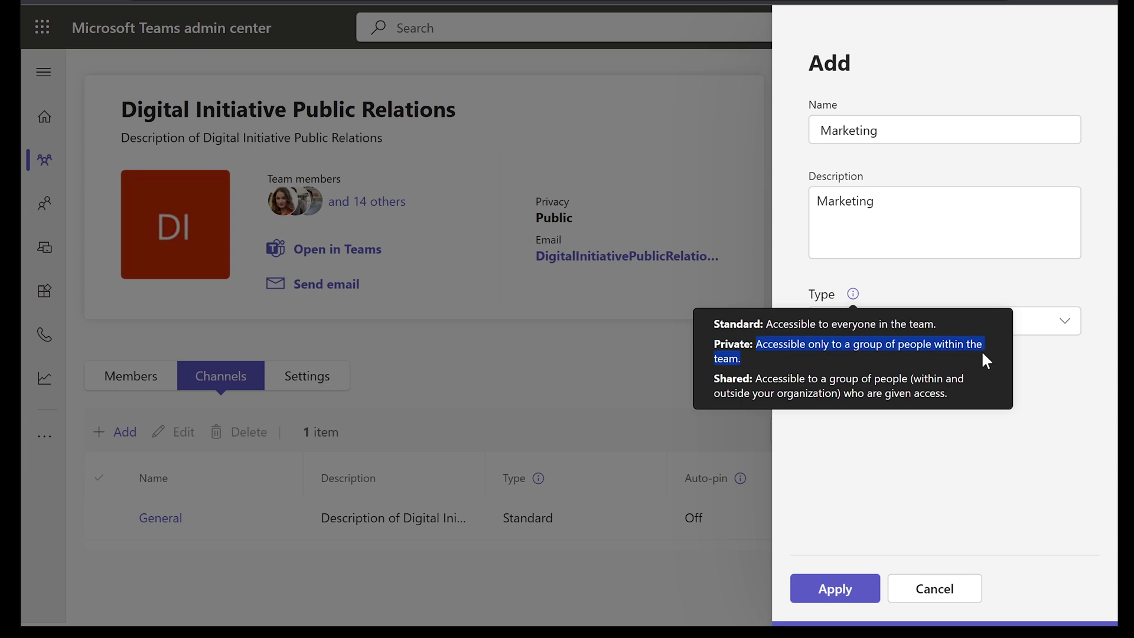
left_click(758, 345)
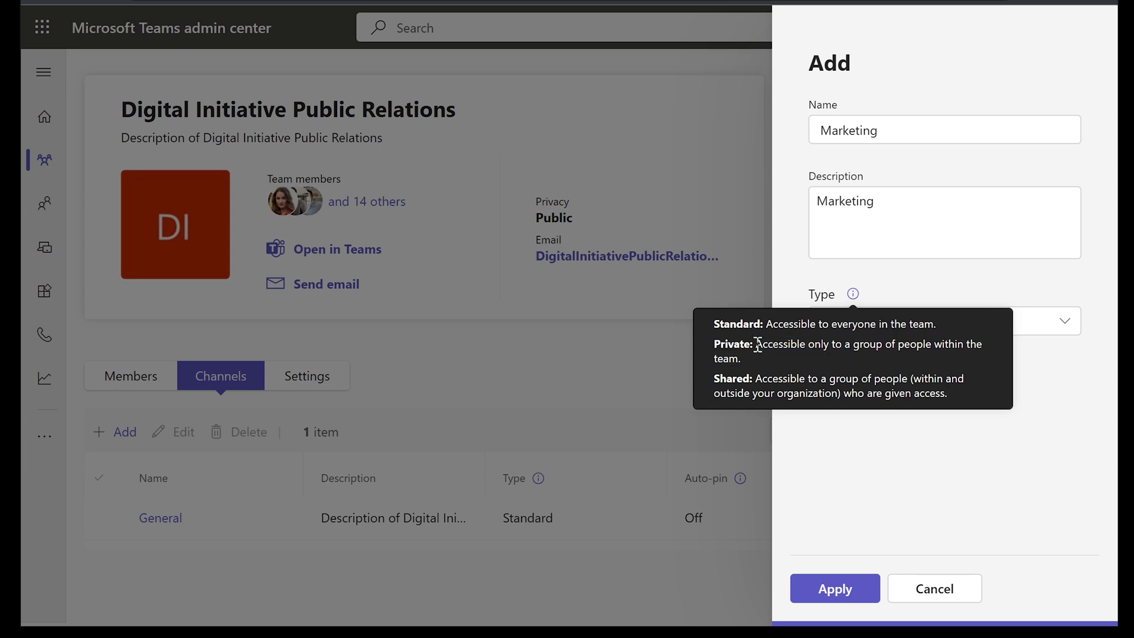
left_click_drag(758, 344, 881, 356)
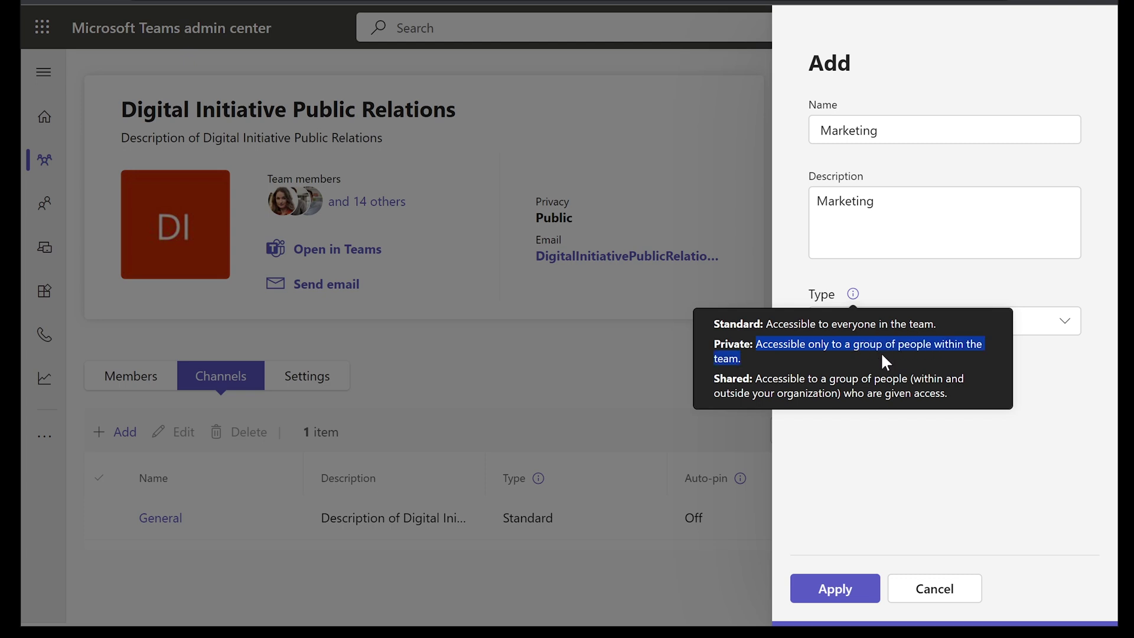
left_click(829, 346)
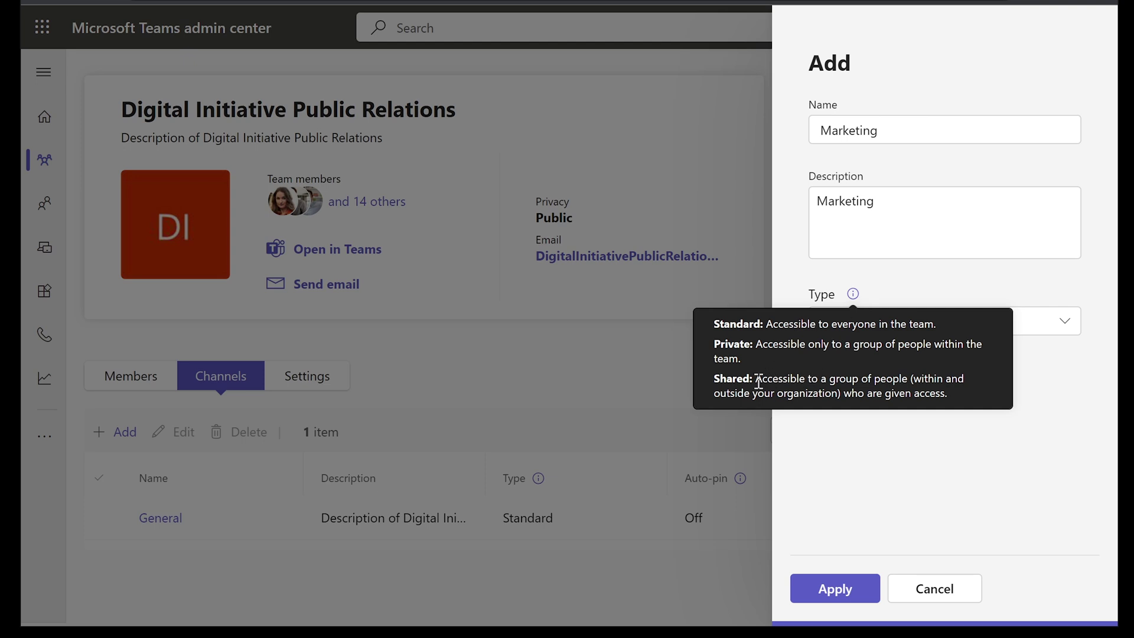
Read the Shared channel type explanation, then open the Type dropdown
left_click_drag(758, 381, 844, 399)
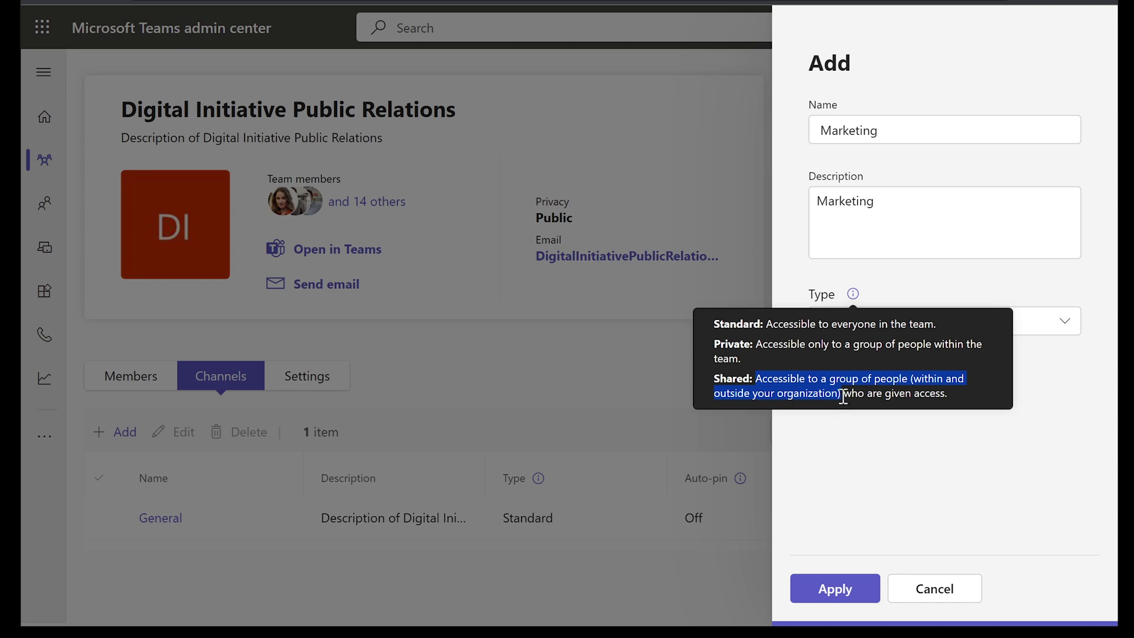
left_click_drag(842, 396, 947, 392)
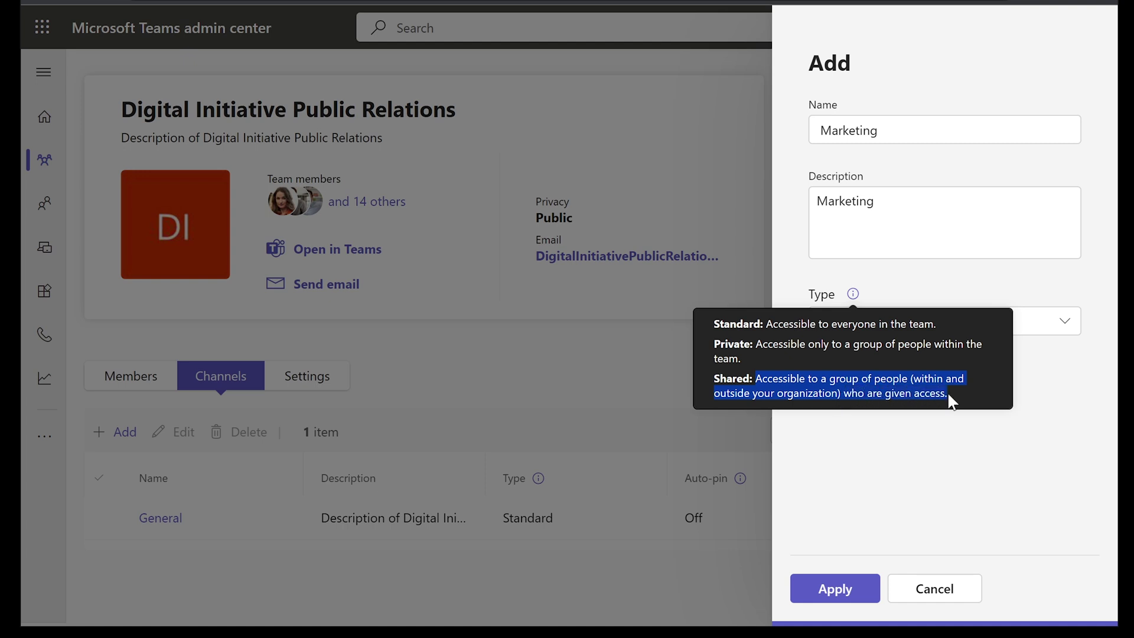
left_click(947, 391)
left_click_drag(713, 383, 948, 397)
left_click(956, 393)
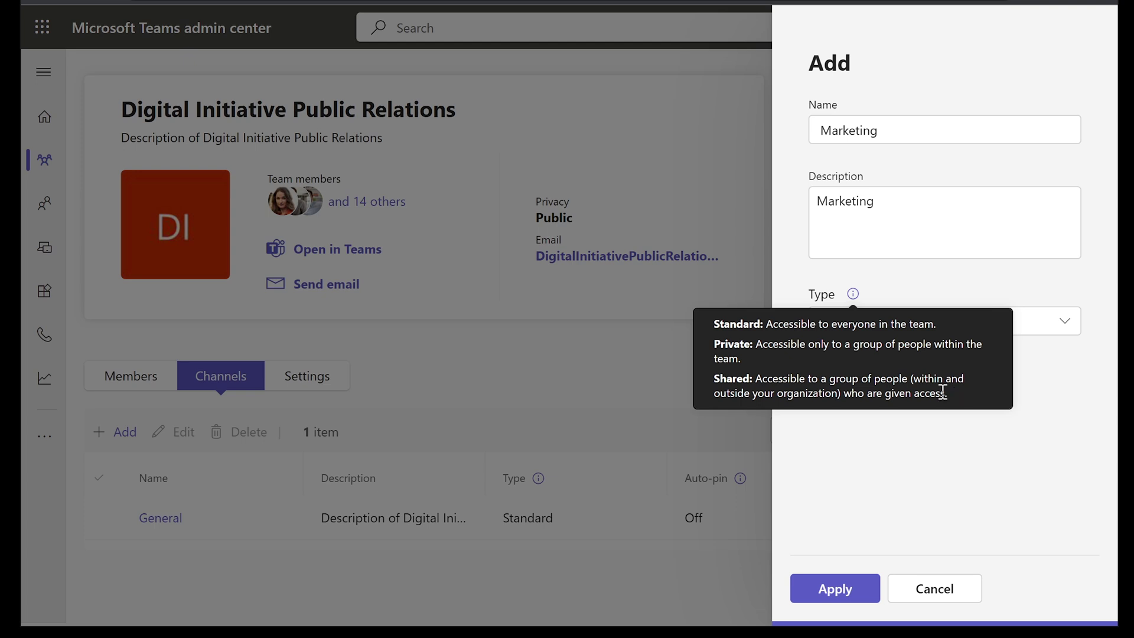
left_click(881, 326)
Keep type Standard and apply, adding Marketing alongside General
left_click(897, 297)
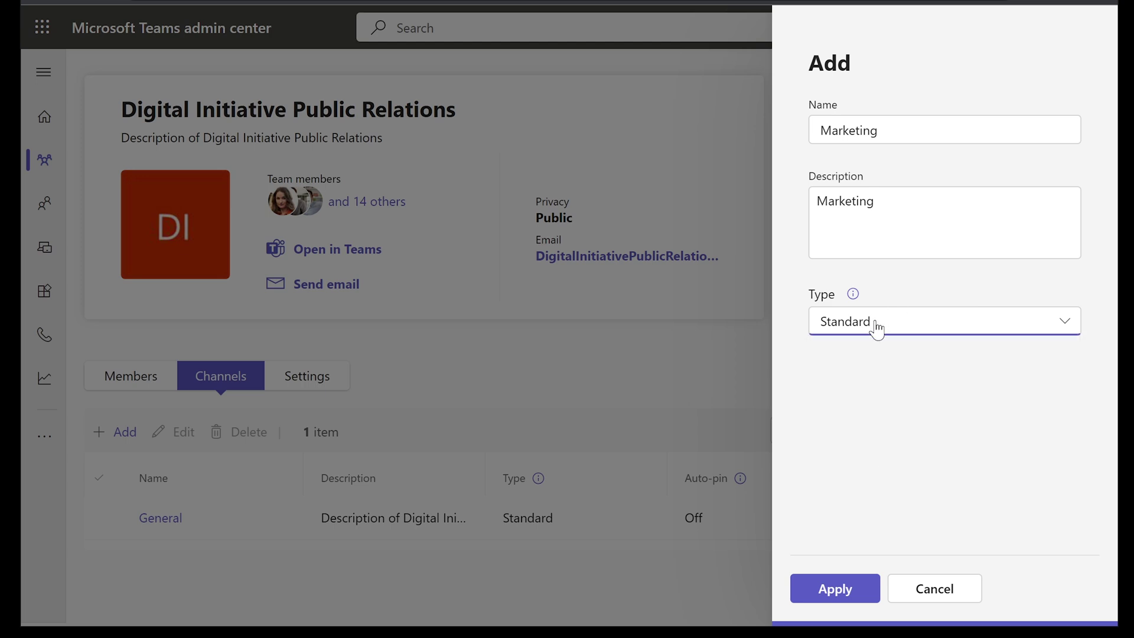
left_click(835, 588)
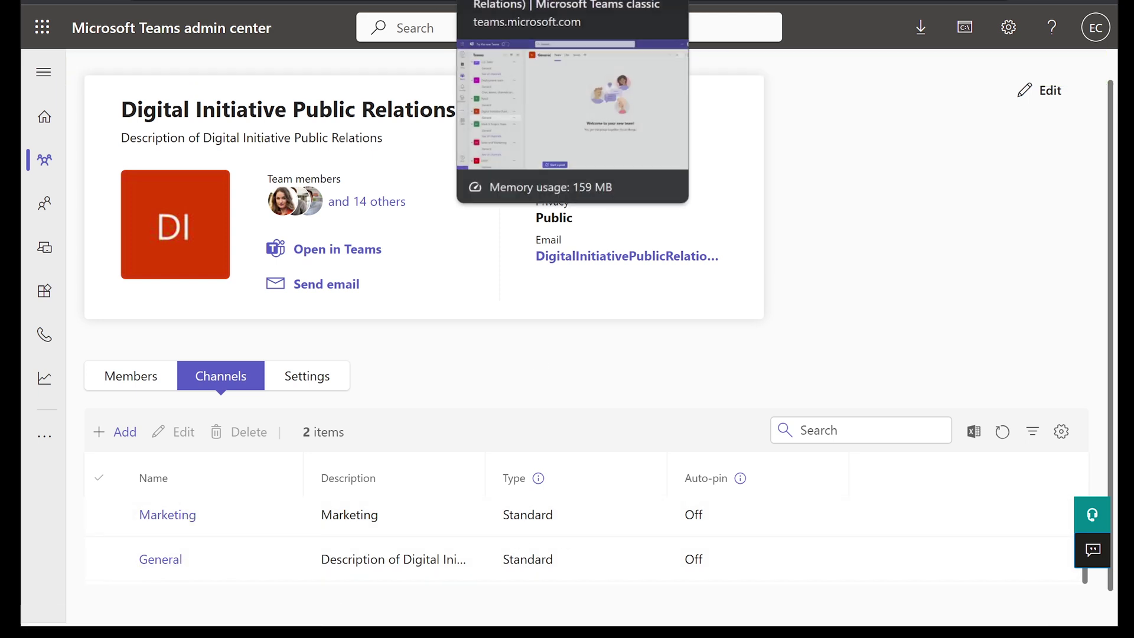
Open the new Marketing channel in the Teams web app and look over its options menu
left_click(502, 2)
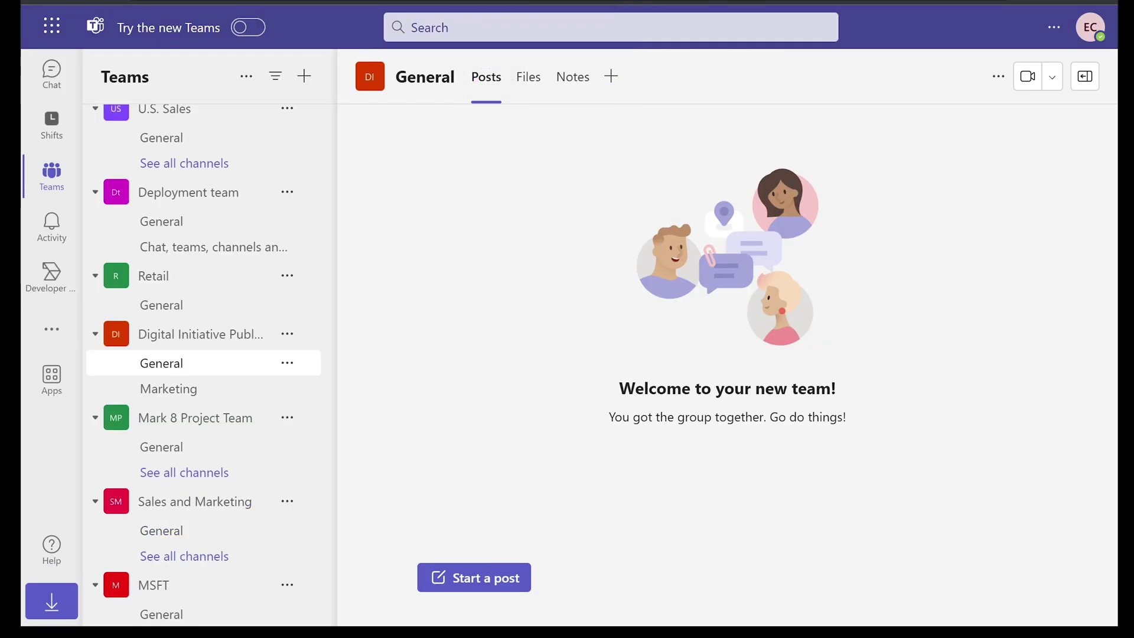
left_click(181, 394)
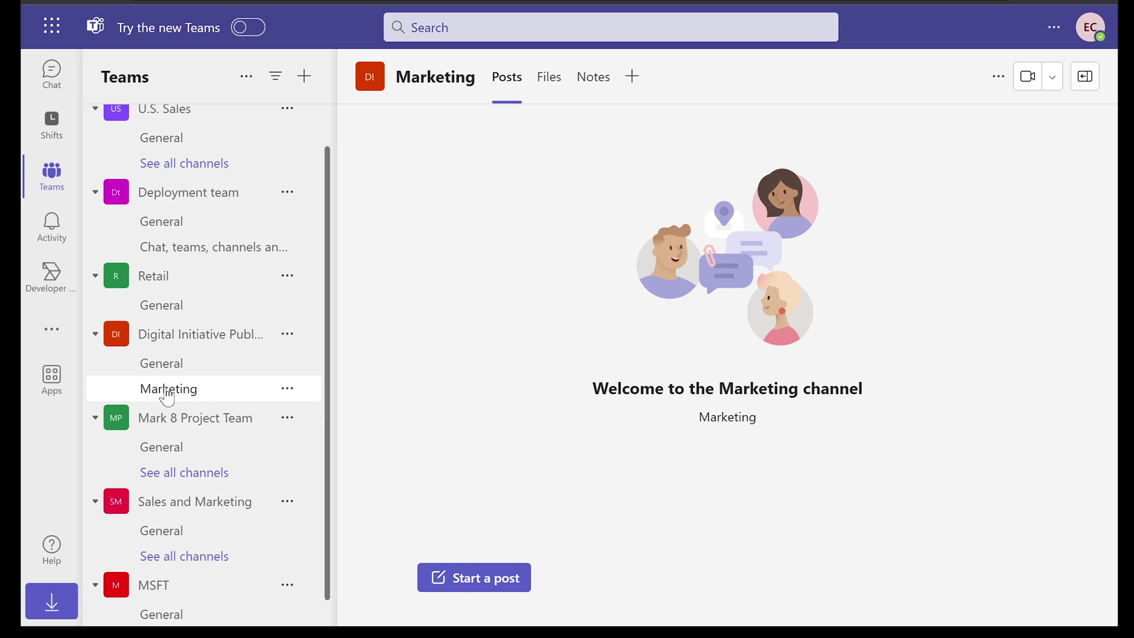
left_click(285, 387)
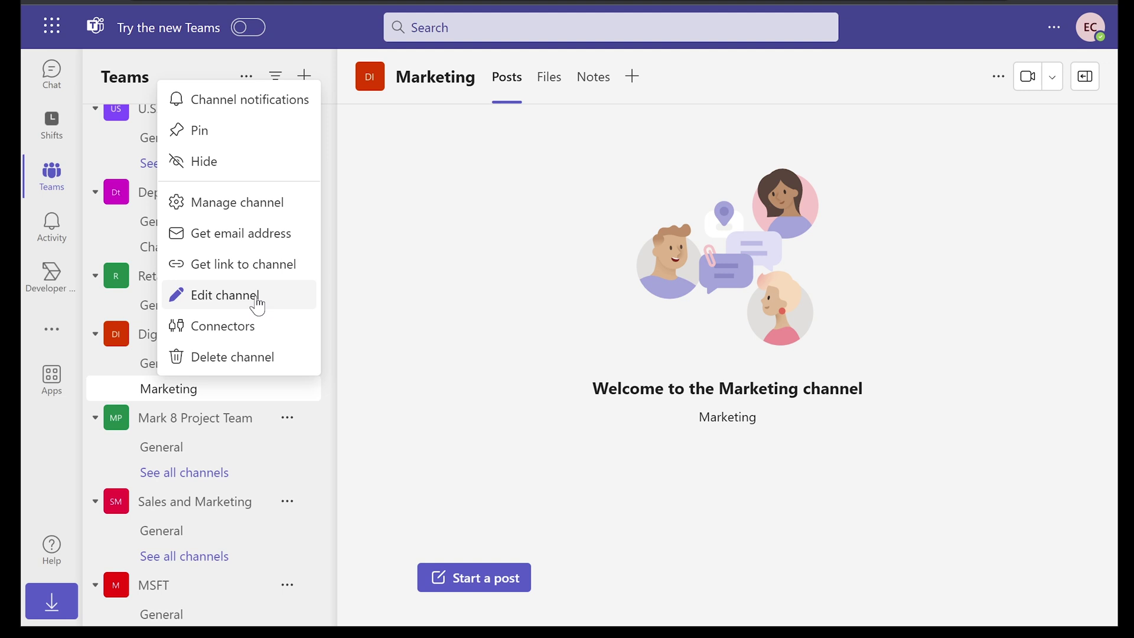
left_click(377, 366)
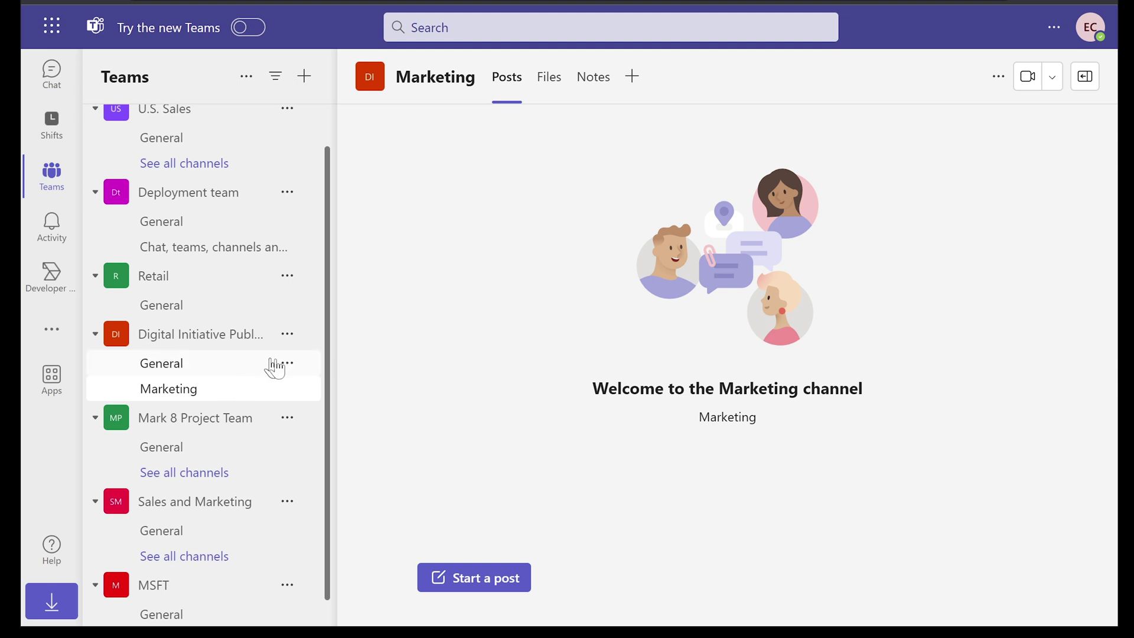
scroll(248, 382, "up", 1)
scroll(239, 393, "down", 2)
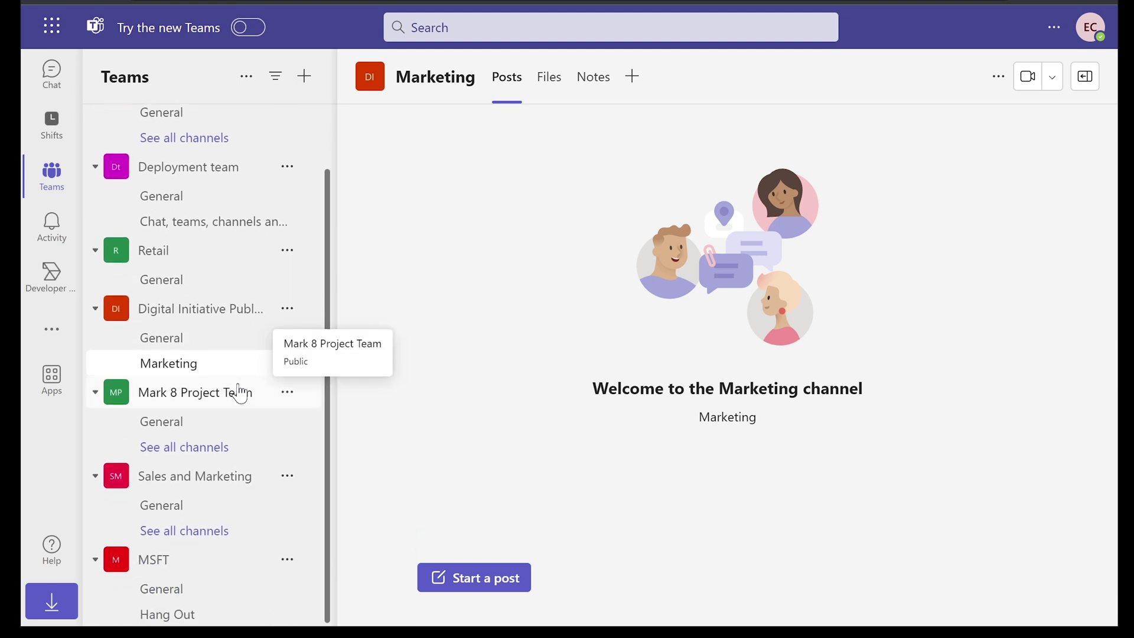
scroll(233, 550, "up", 3)
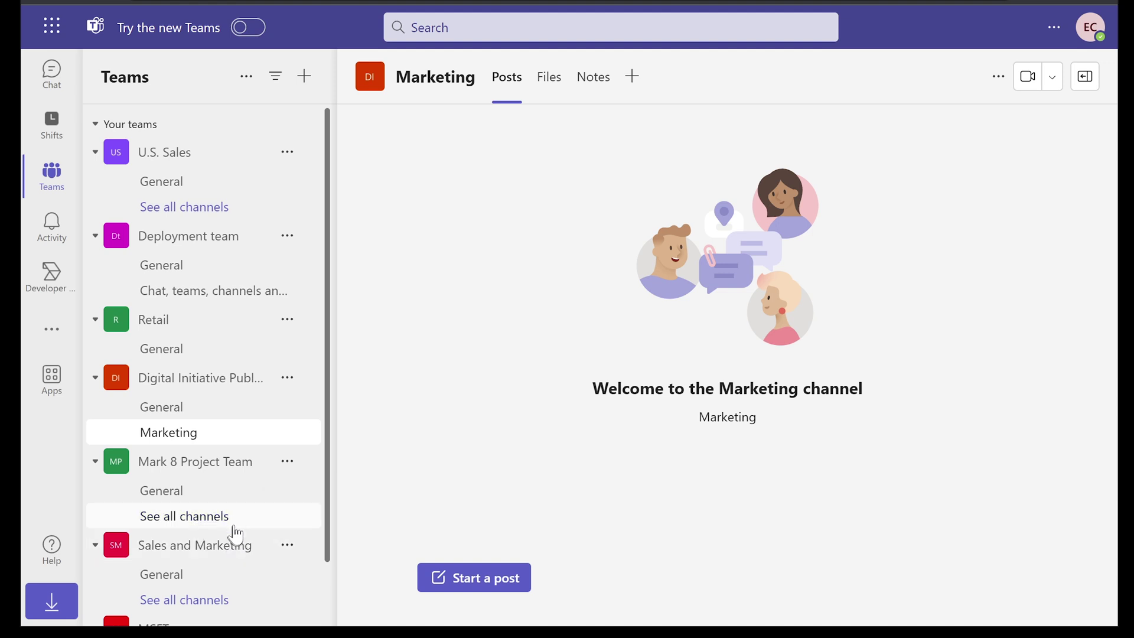
Review the Marketing channel's name and description in Manage channel, cancelling without changes
left_click(288, 433)
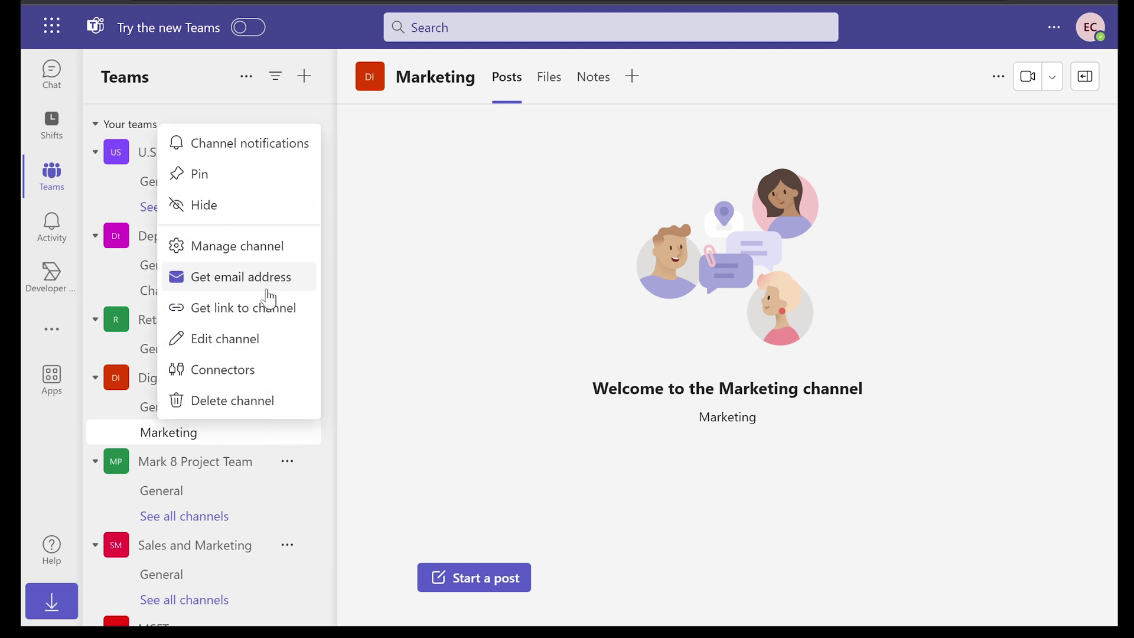
left_click(231, 255)
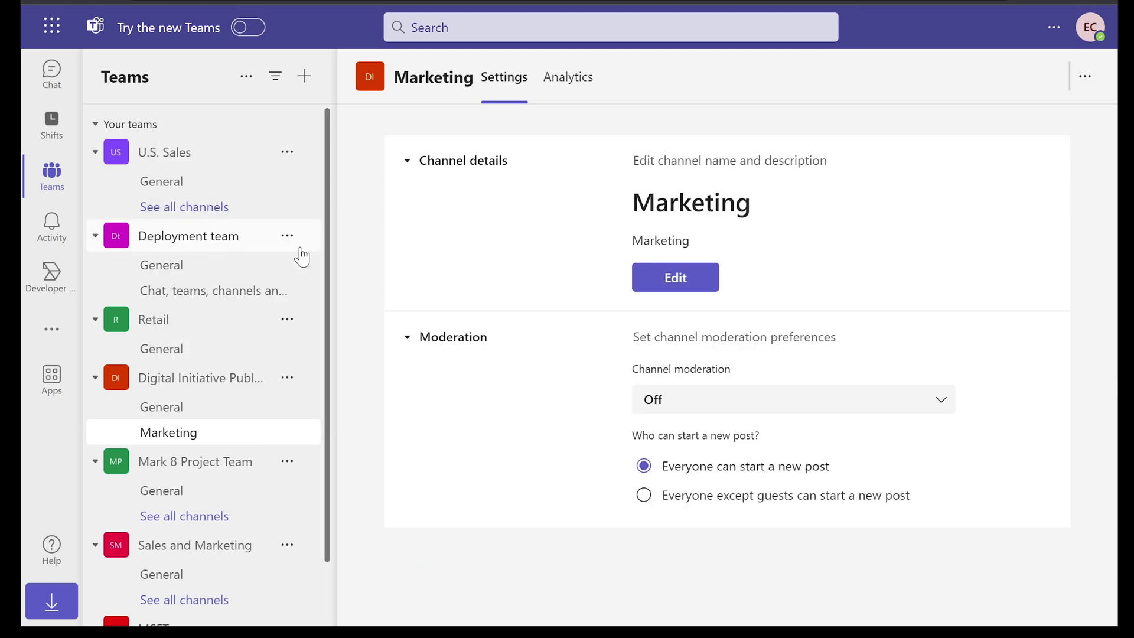
left_click(691, 290)
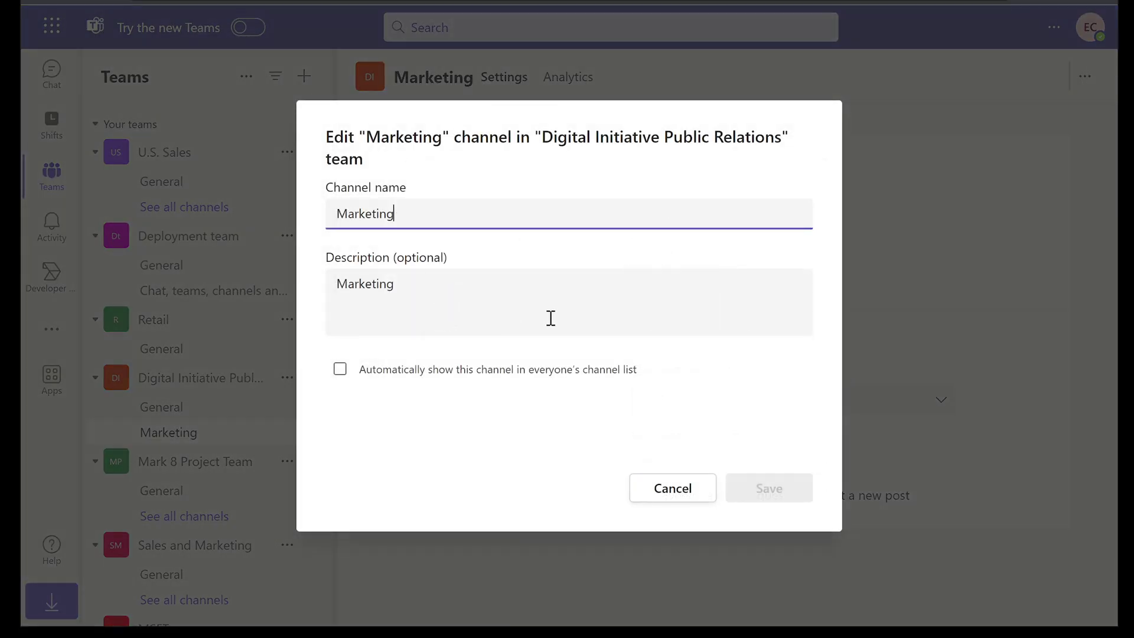
left_click(698, 496)
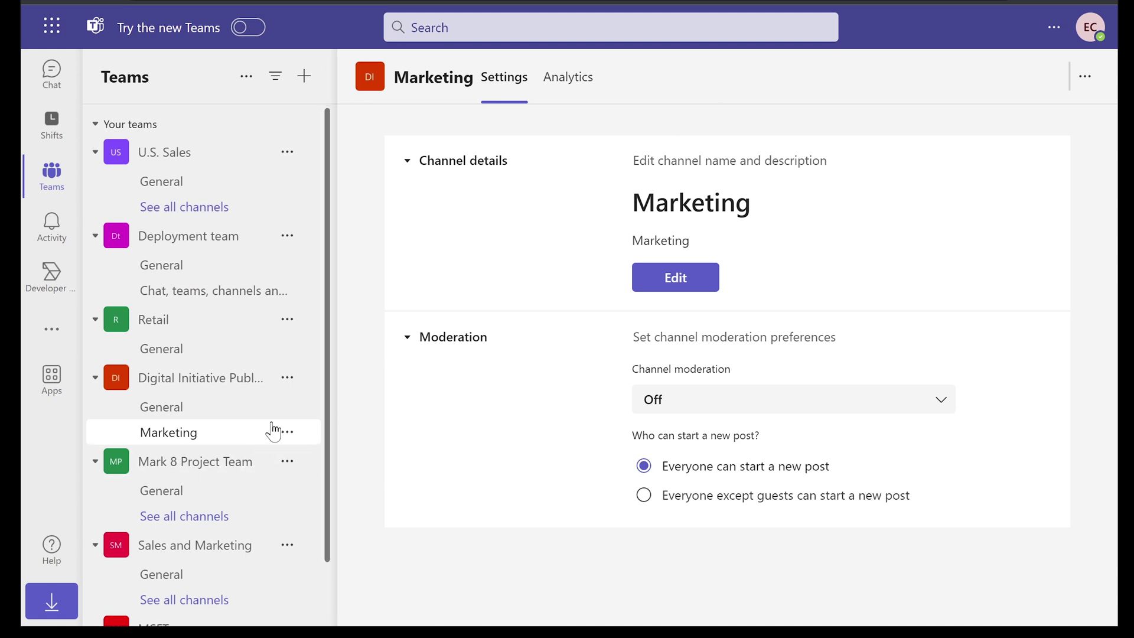
Open Edit channel for Marketing from its menu and cancel without saving
left_click(290, 433)
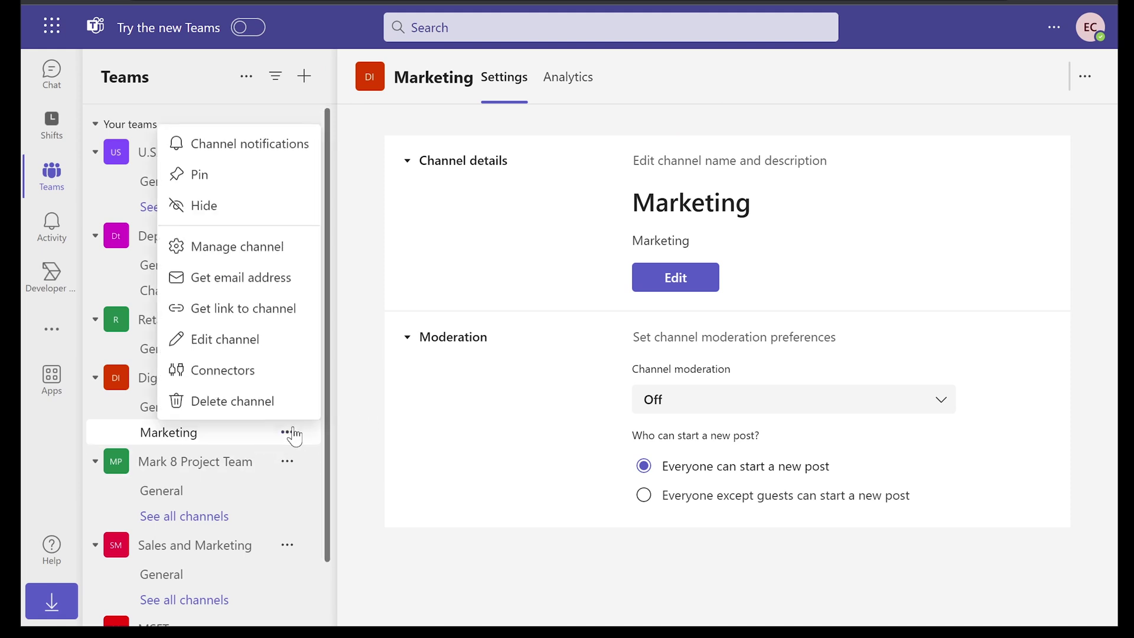
left_click(236, 343)
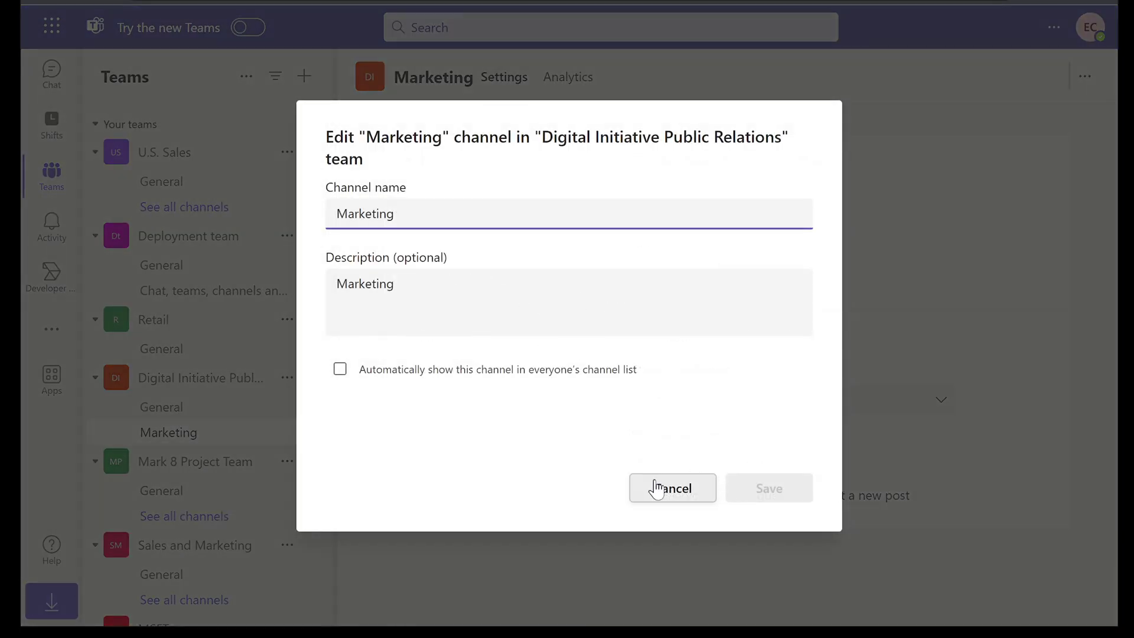
left_click(658, 489)
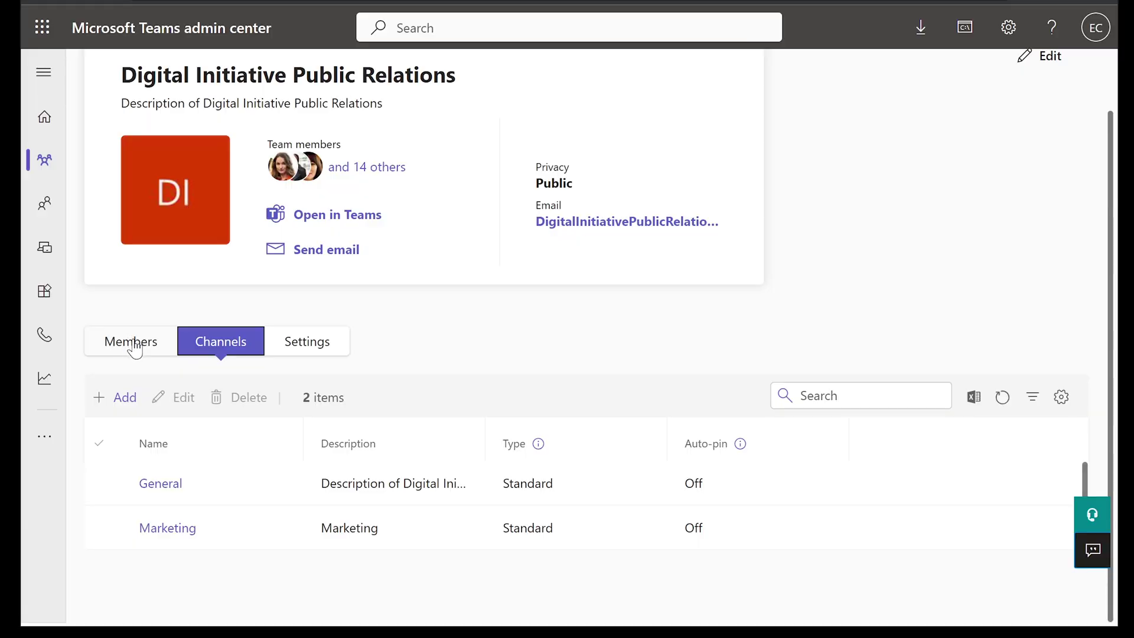
Show the Digital Initiative Public Relations member list: 17 members, one owner
left_click(132, 345)
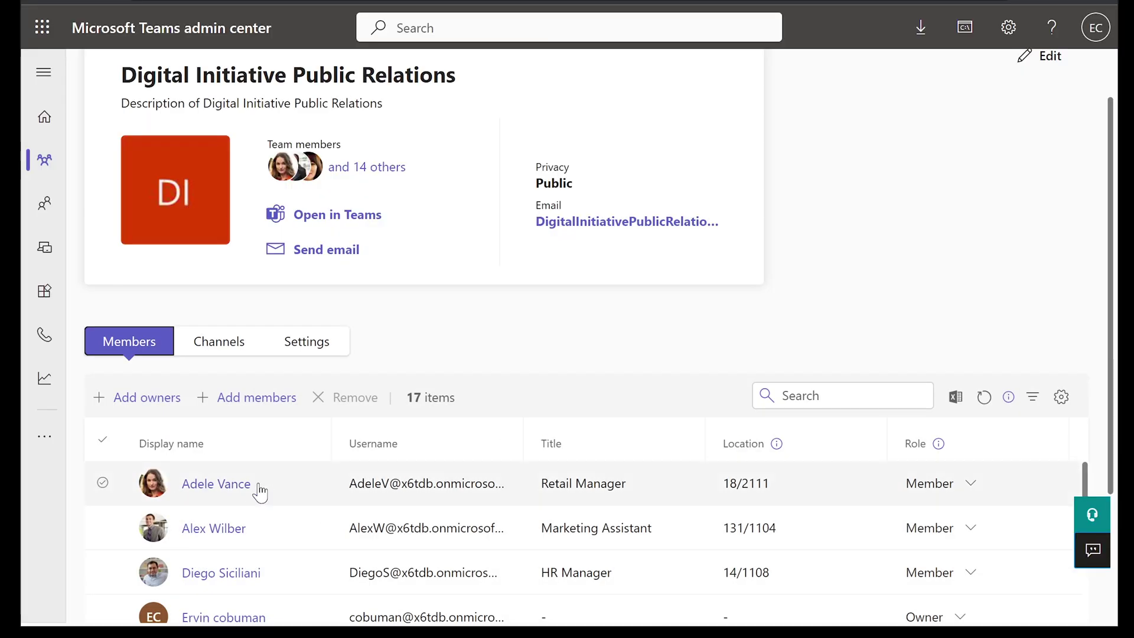
scroll(590, 493, "down", 3)
scroll(590, 484, "up", 3)
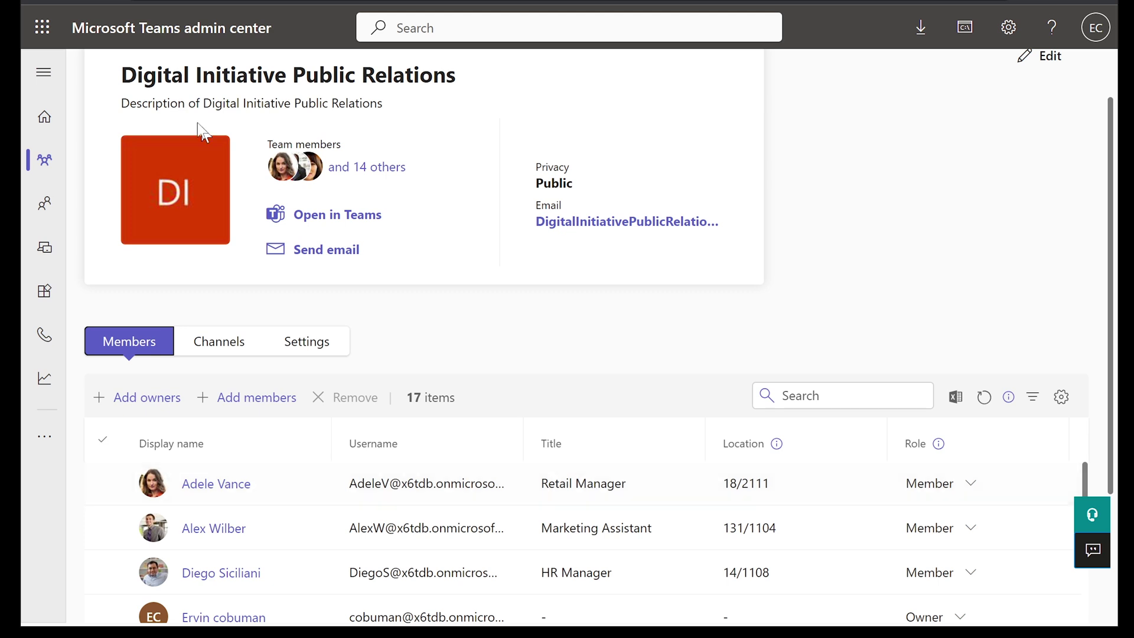
left_click_drag(144, 76, 484, 77)
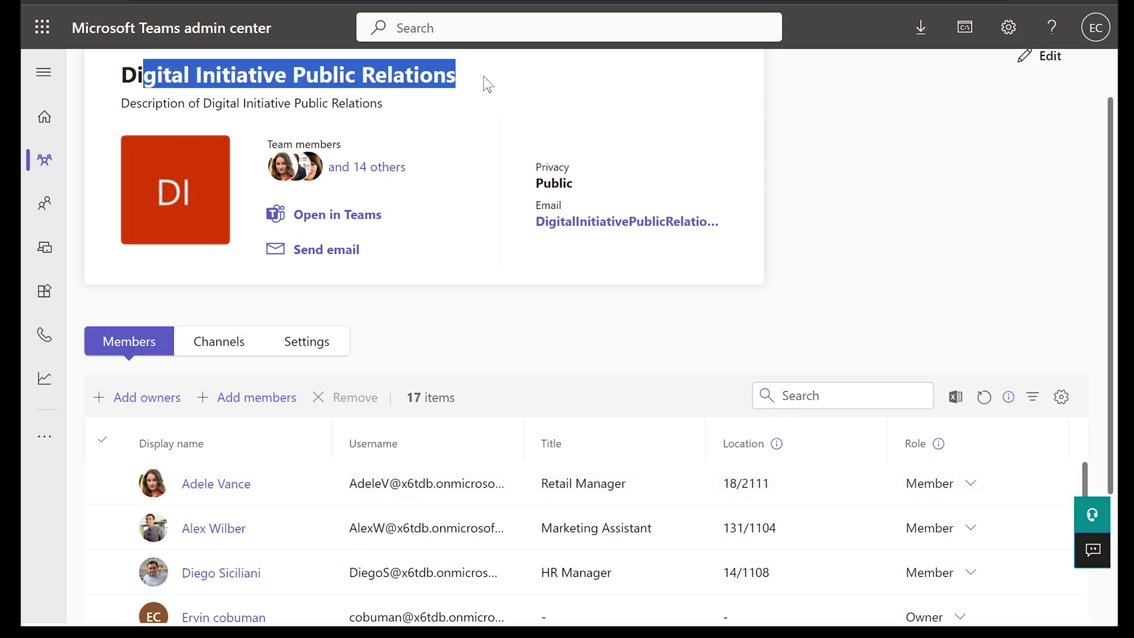
left_click(483, 77)
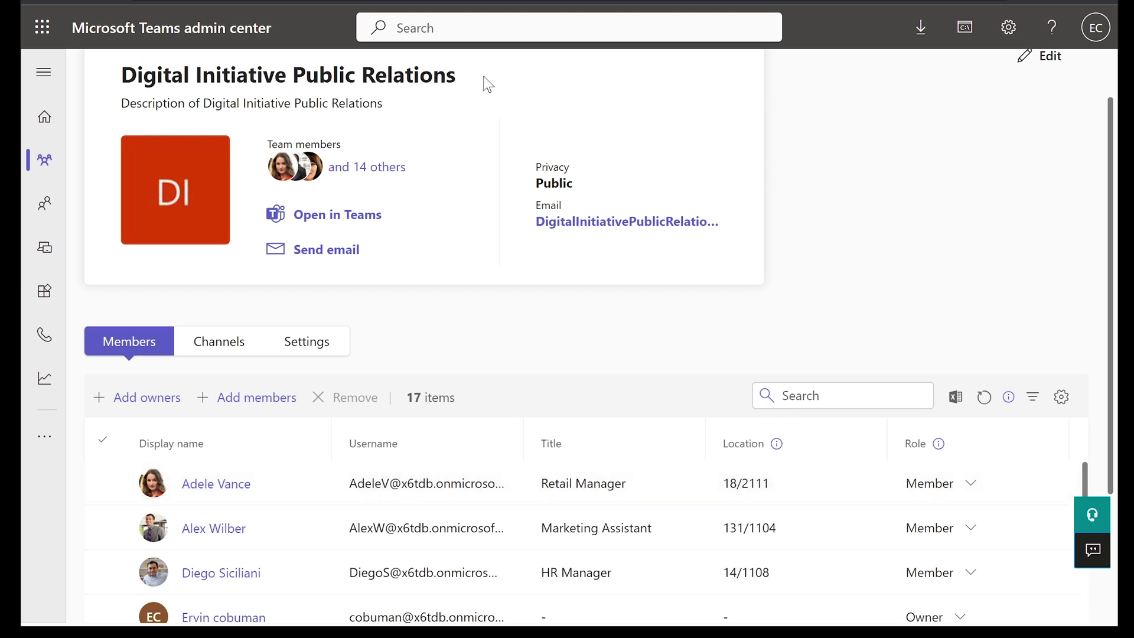
Change the Retail Manager's team role to Owner and confirm
left_click(104, 486)
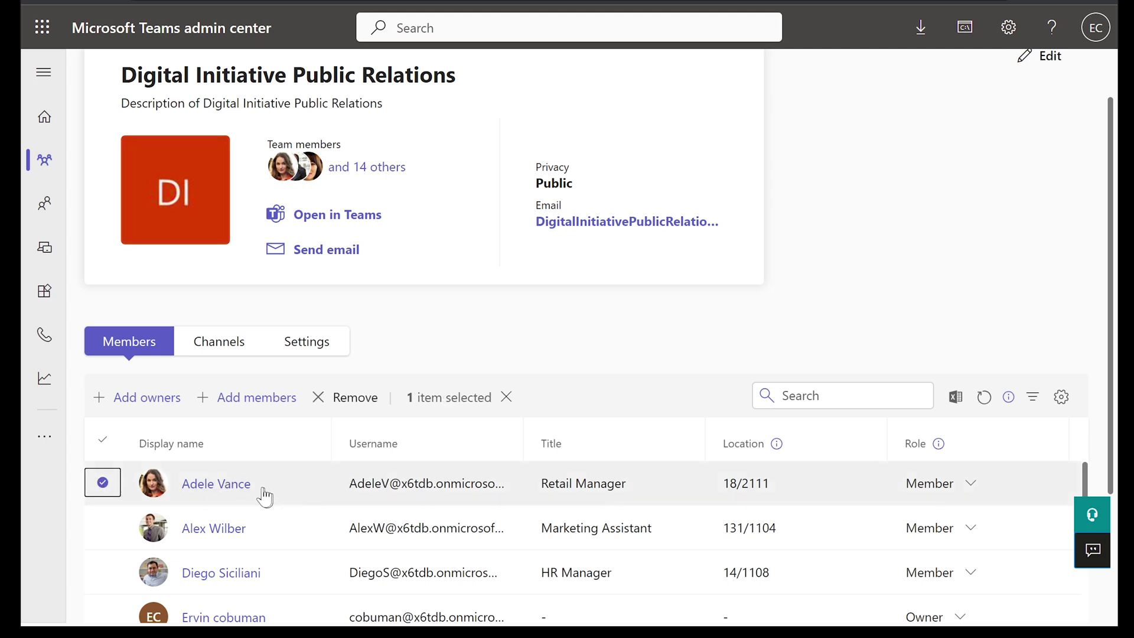
left_click(969, 484)
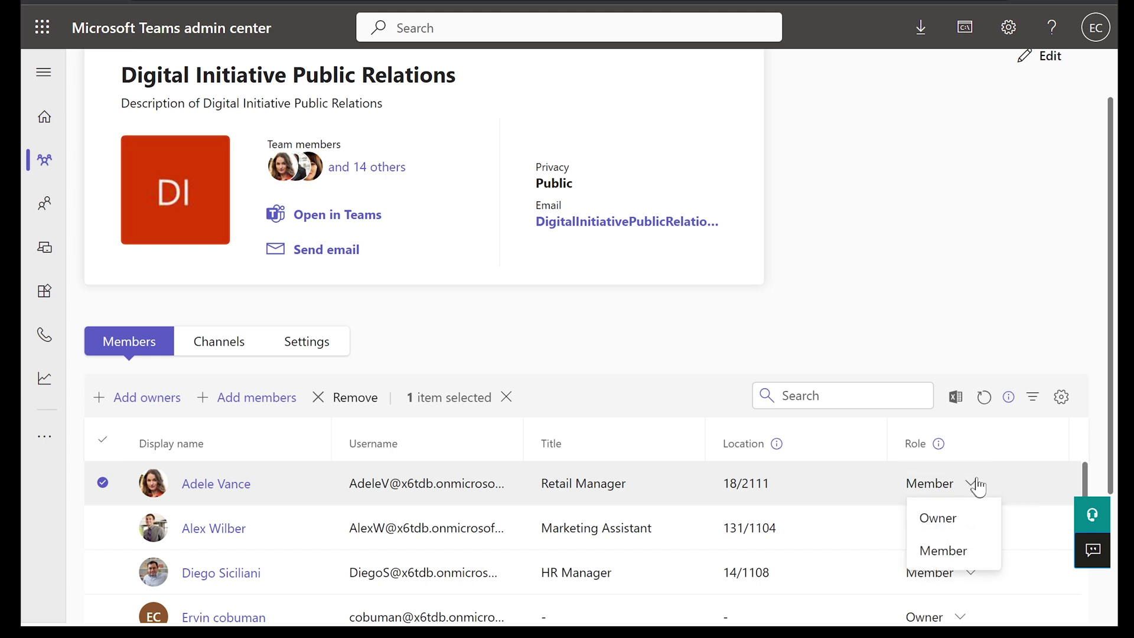
left_click(941, 515)
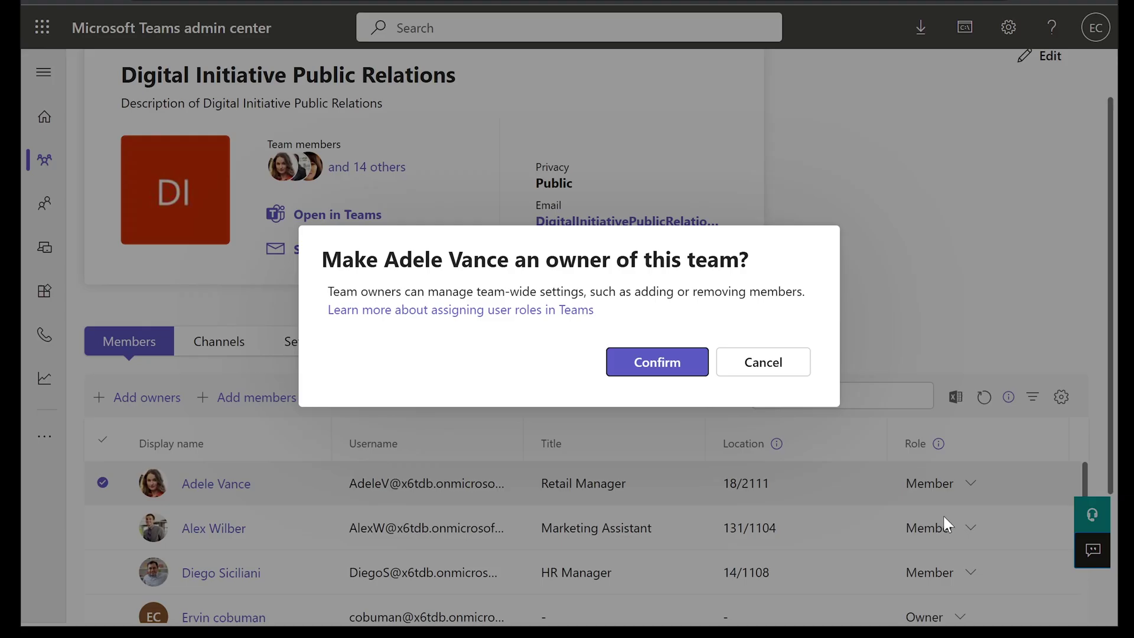
left_click(668, 368)
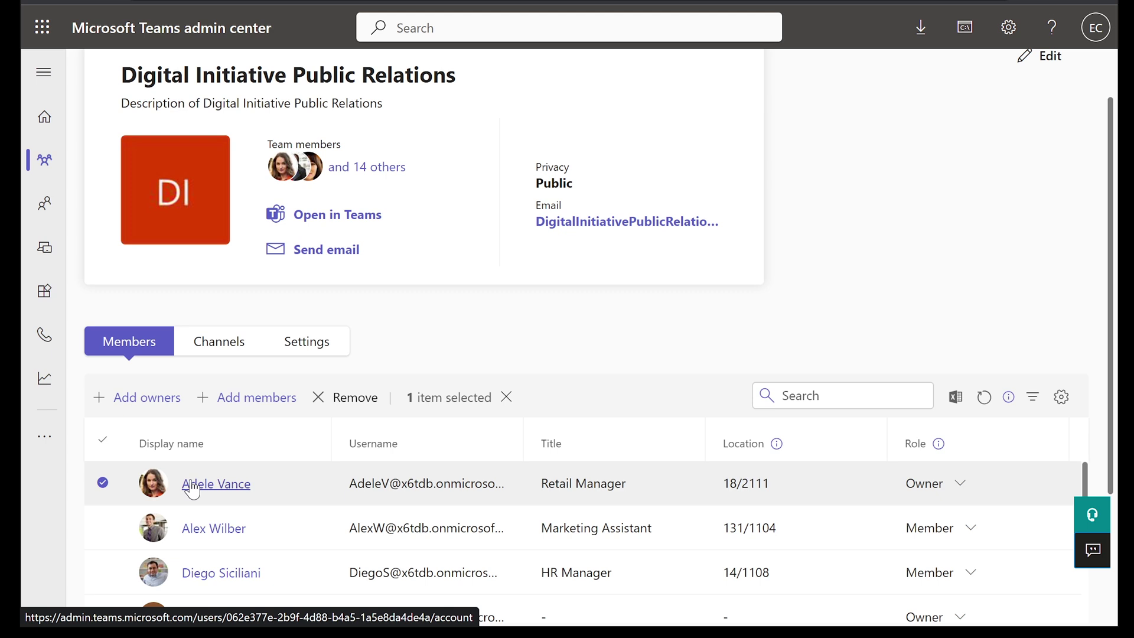
scroll(372, 391, "down", 4)
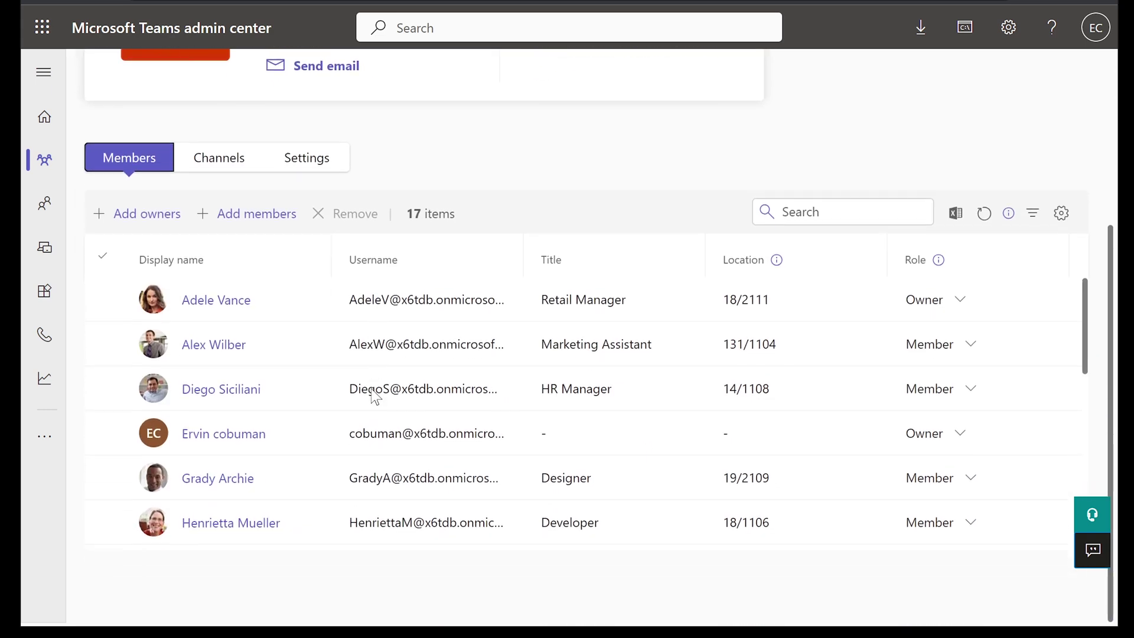
scroll(372, 394, "down", 2)
scroll(372, 395, "up", 4)
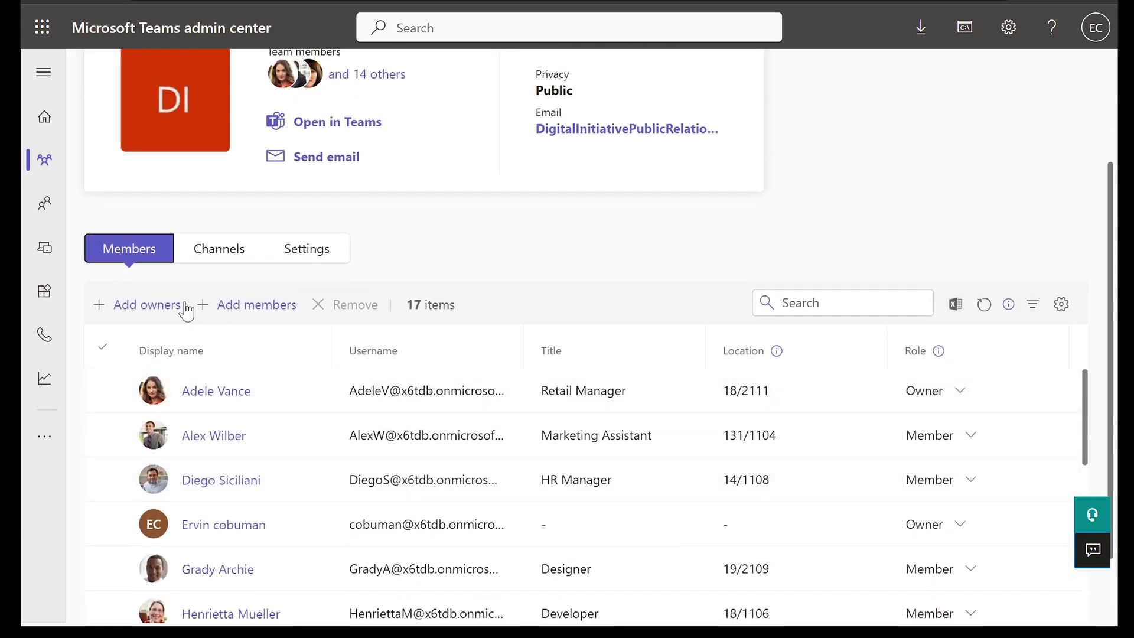
left_click(144, 311)
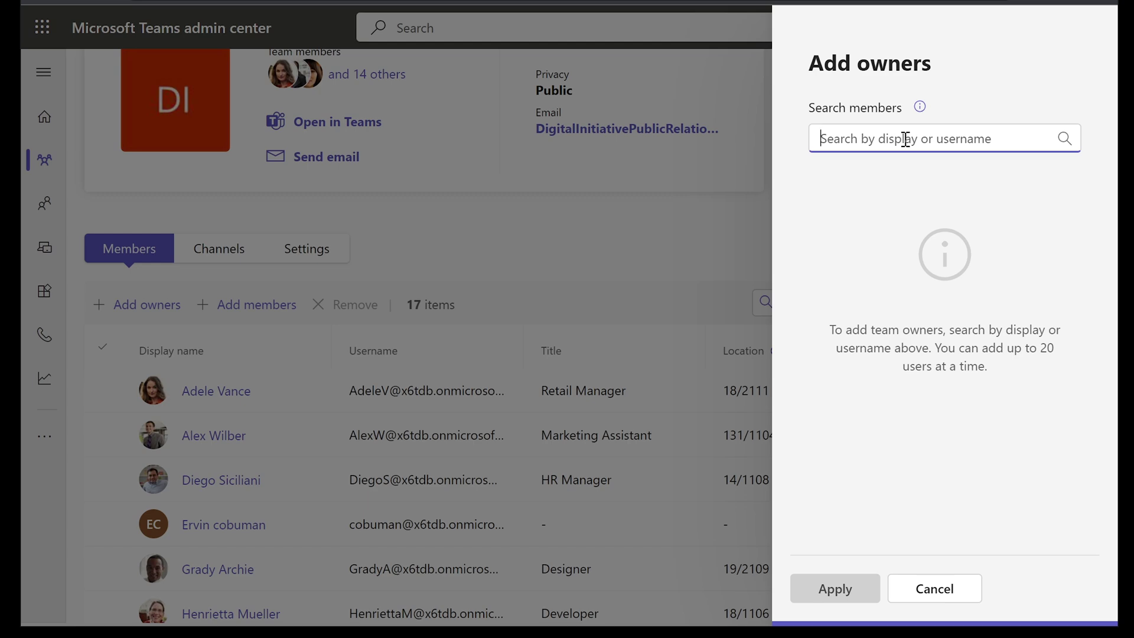
left_click(937, 587)
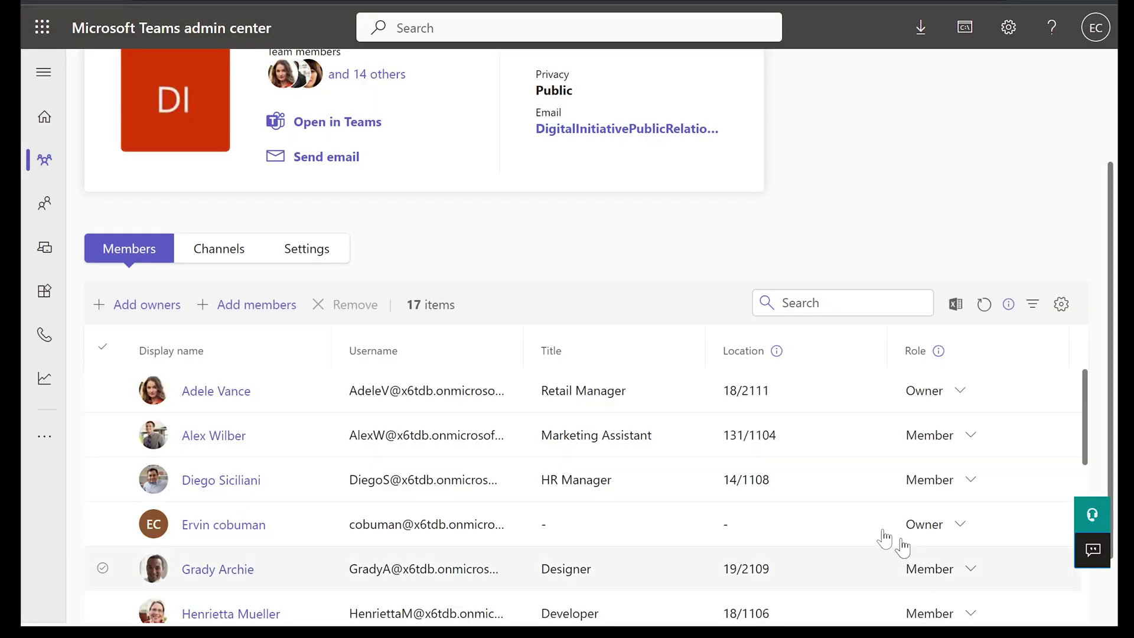
left_click(244, 313)
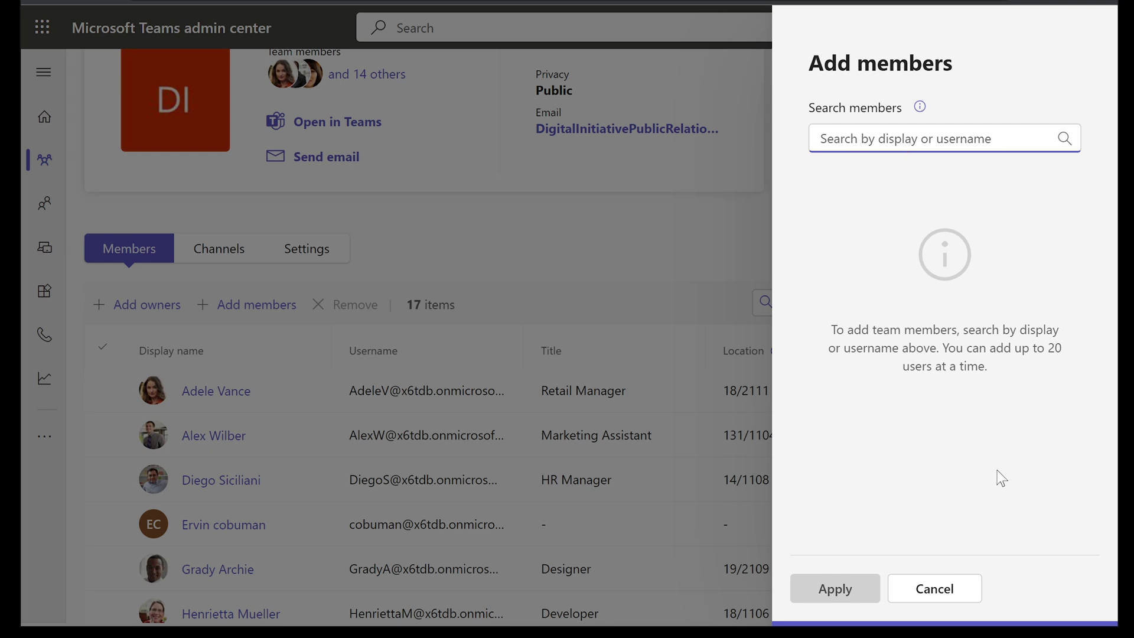
left_click(933, 582)
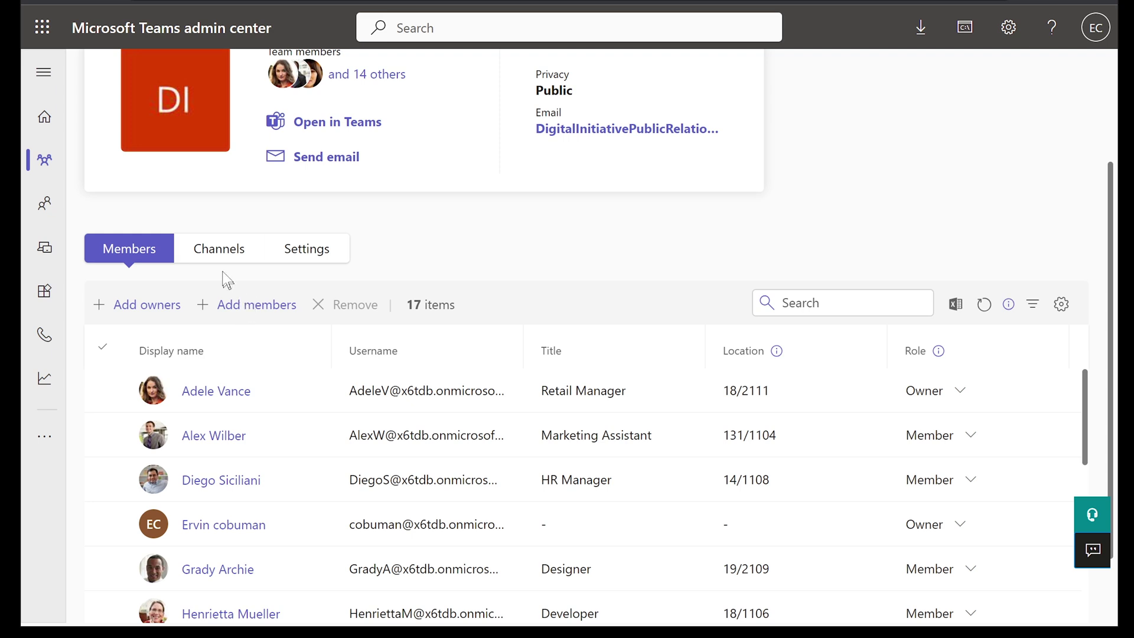
List the team's General and Marketing channels and bring up the Add channel panel
left_click(220, 251)
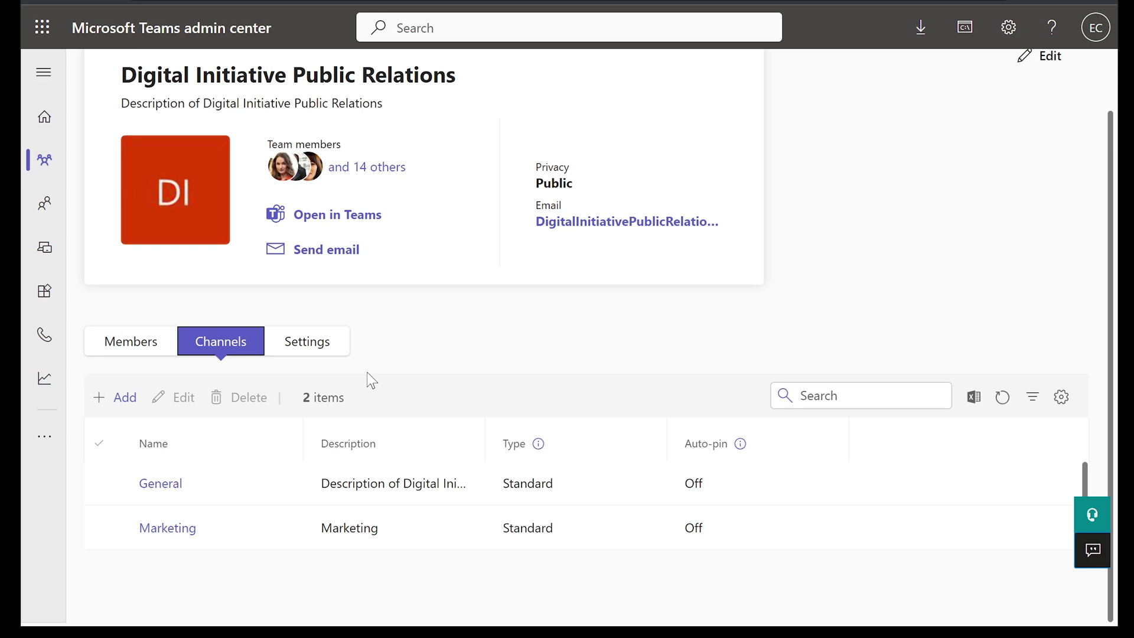
left_click(217, 347)
Name the new channel 'Sales Team' and copy that name into its description
left_click(121, 402)
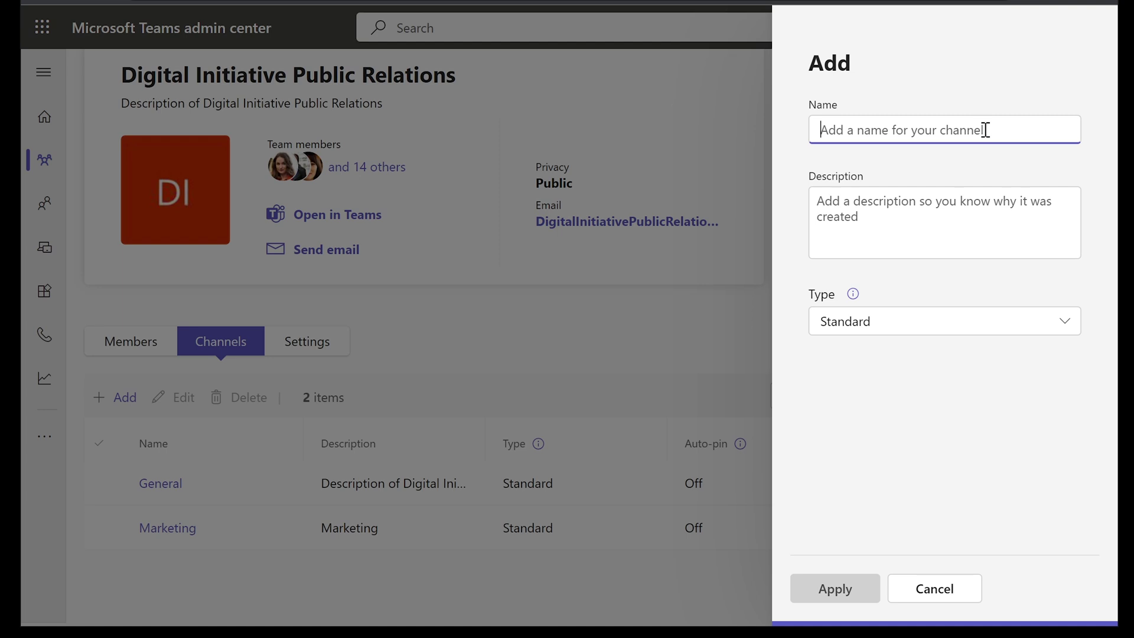
type("Sales")
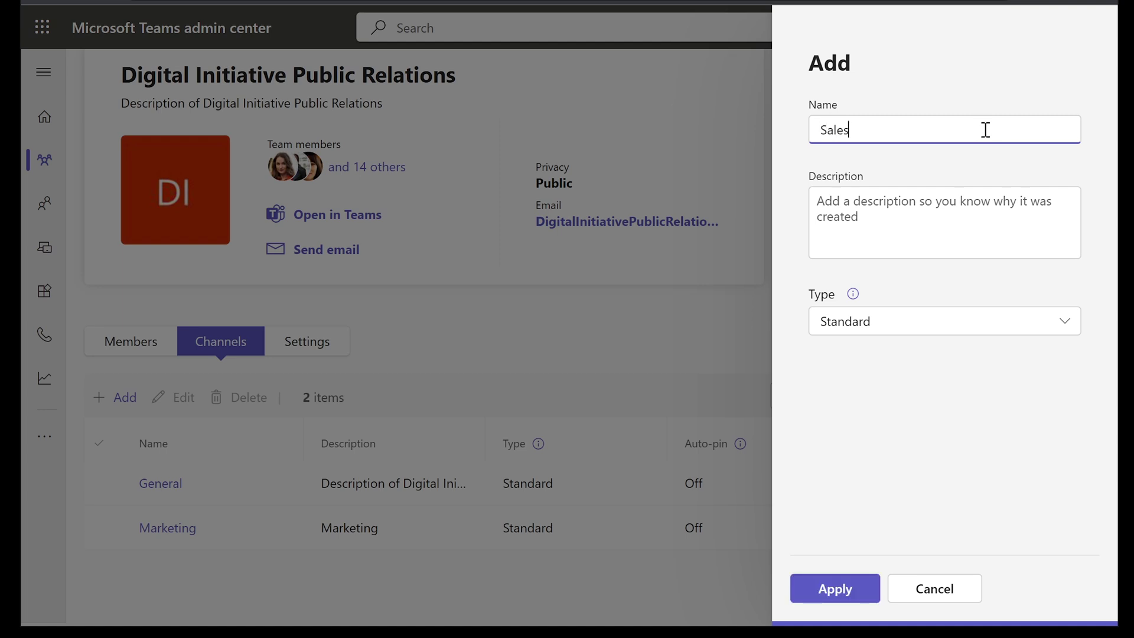
type(" Team")
key("ctrl+a")
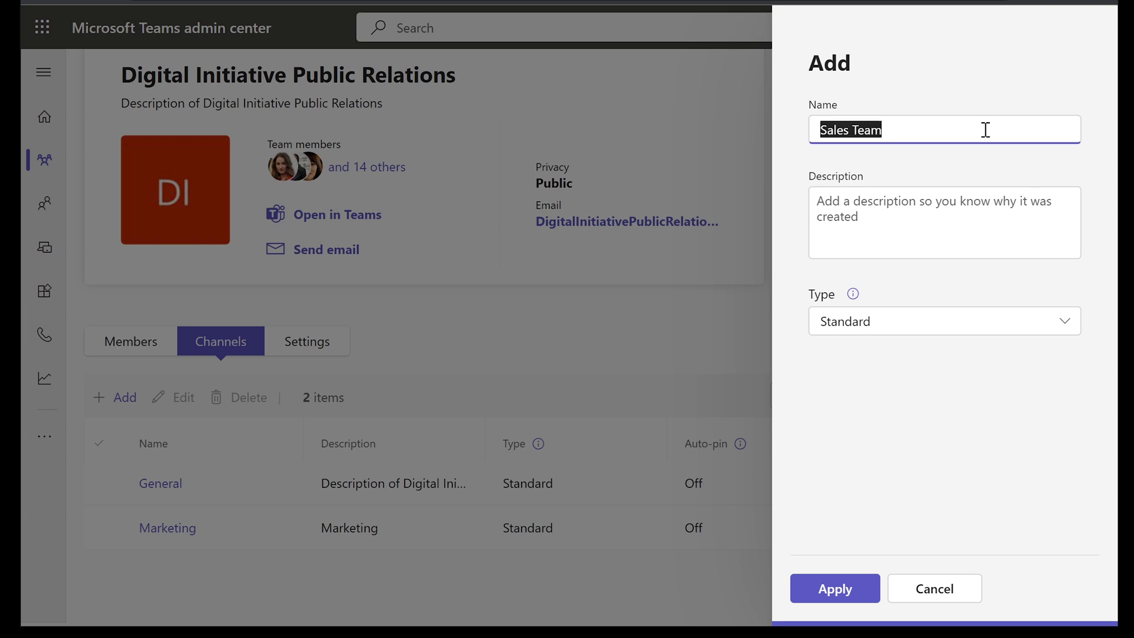
key("ctrl+c")
key("Tab")
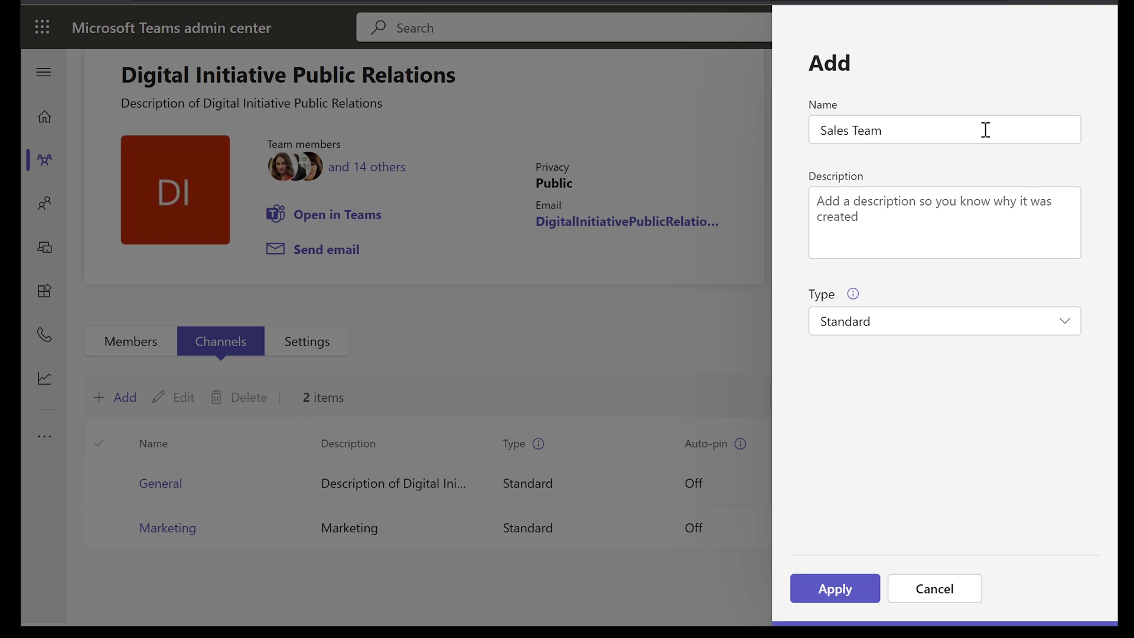
key("ctrl+v")
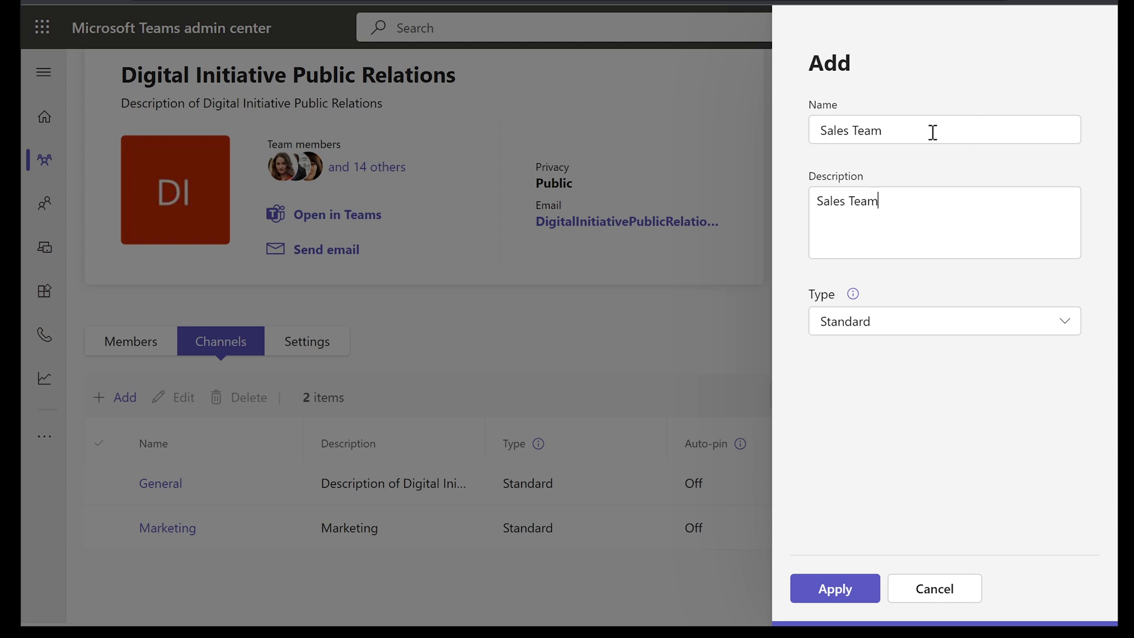
Set the Sales Team channel type to Shared and apply to create it
left_click(866, 323)
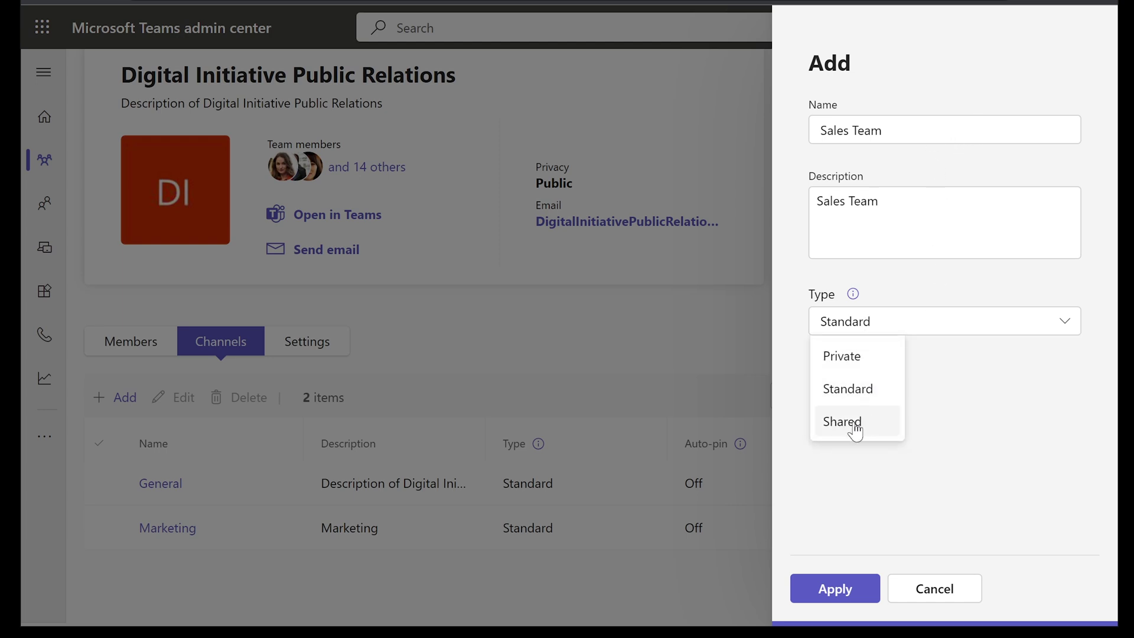
left_click(855, 429)
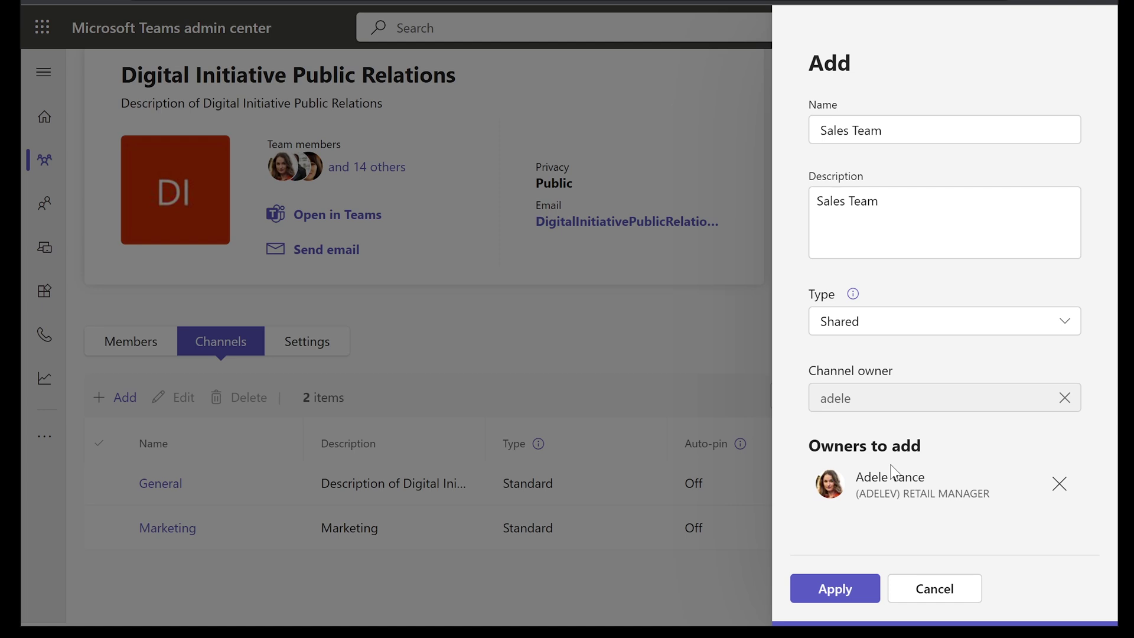
left_click(826, 588)
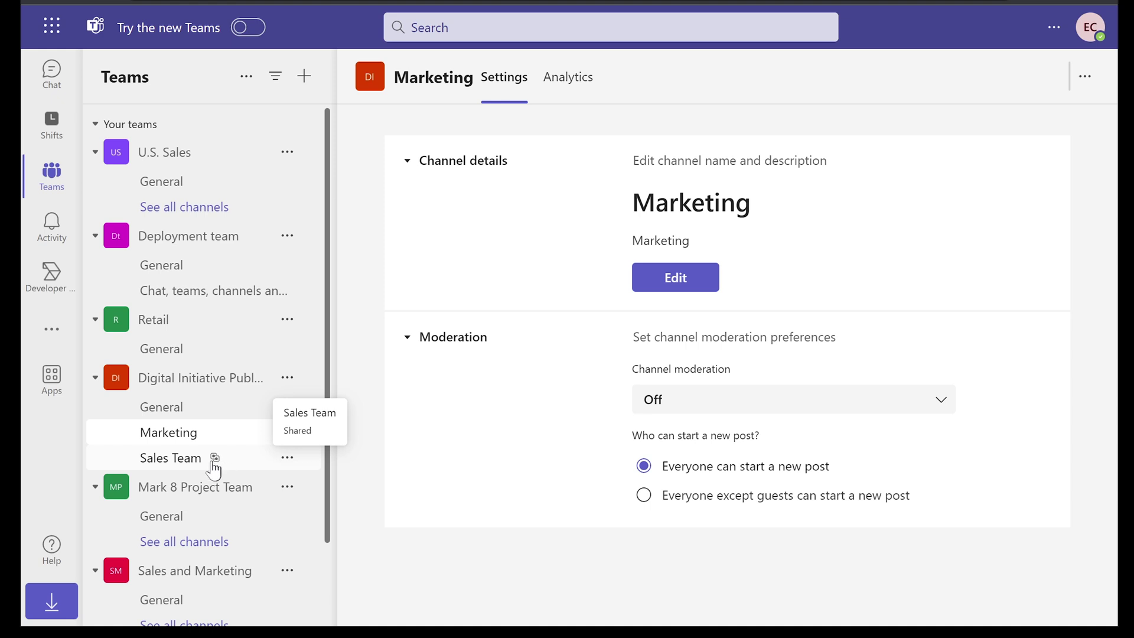
Open the Sales Team channel under Digital Initiative Public Relations and show its Share channel options
left_click(153, 467)
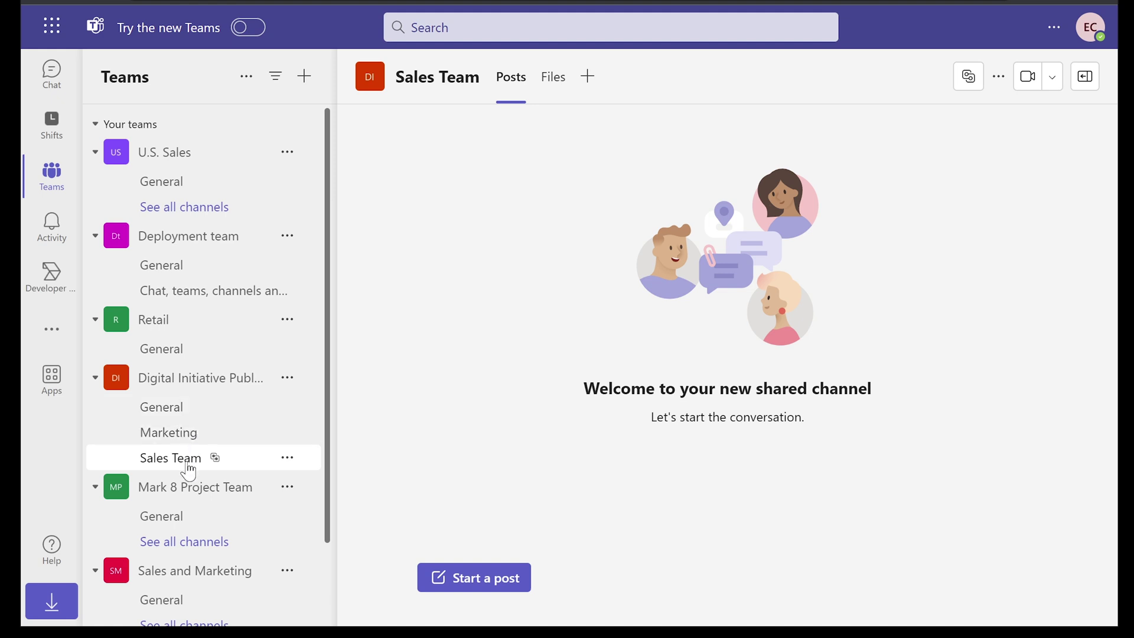
left_click(202, 379)
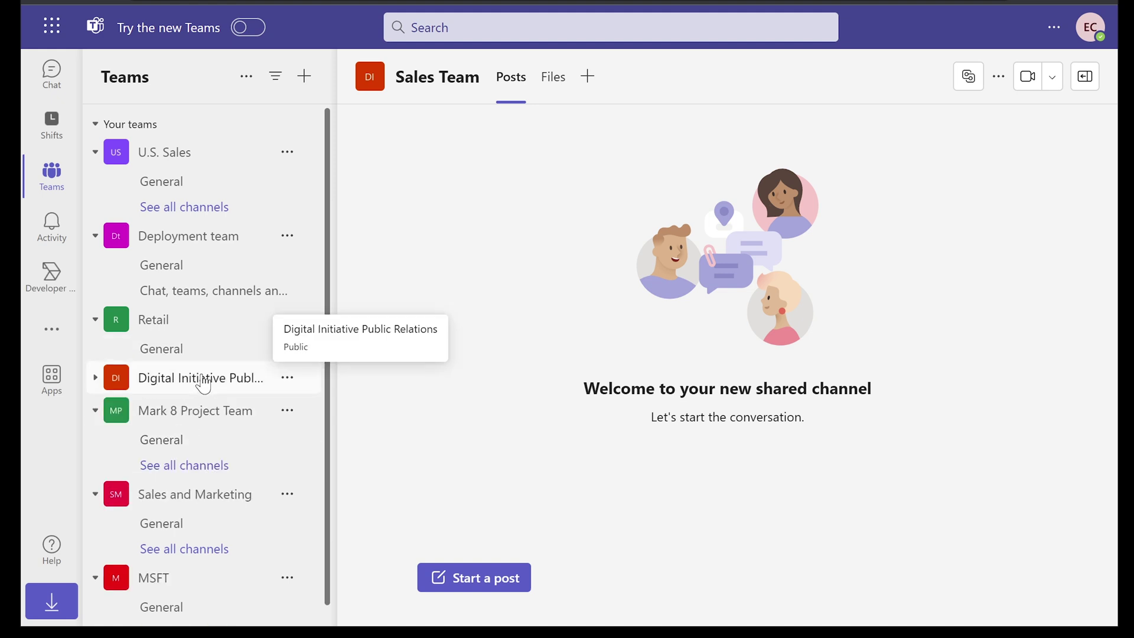
left_click(199, 383)
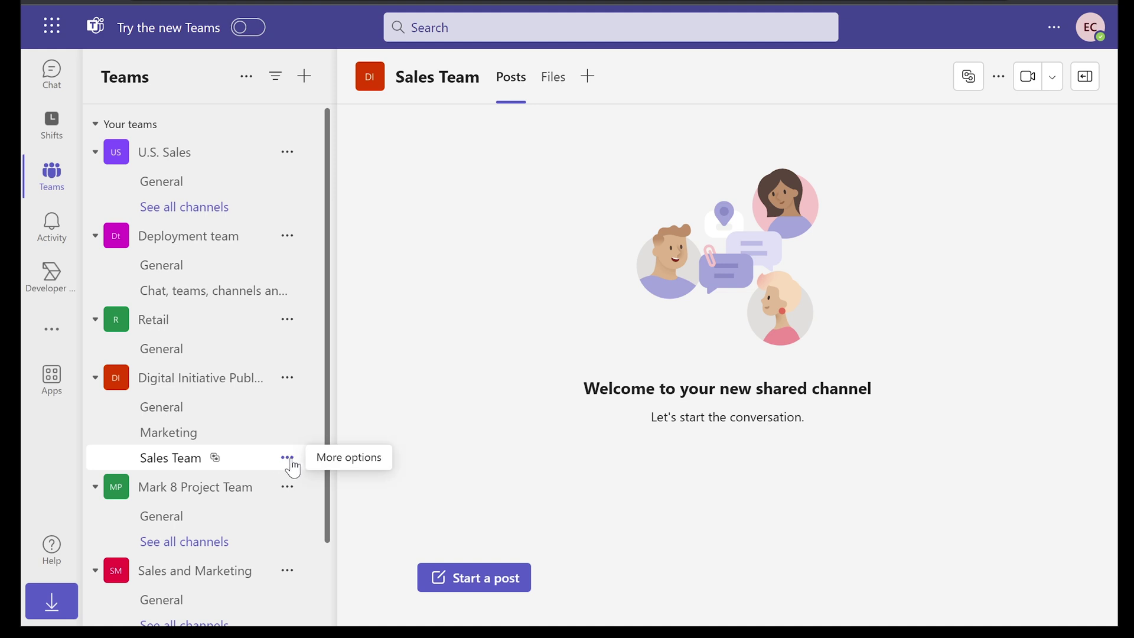
left_click(288, 461)
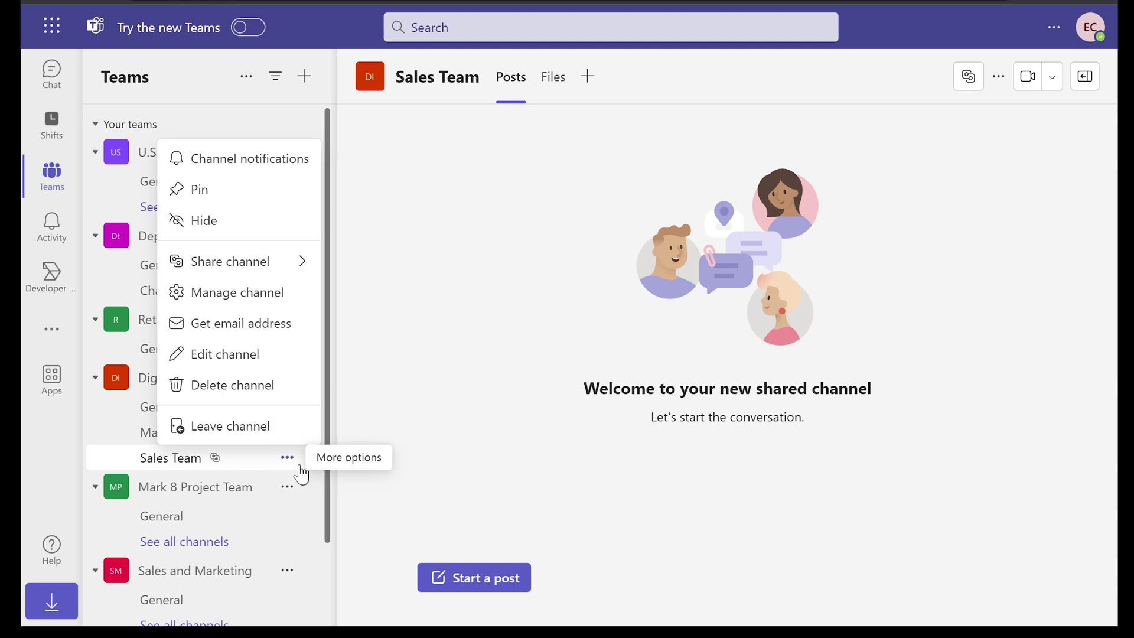
mouse_move(246, 274)
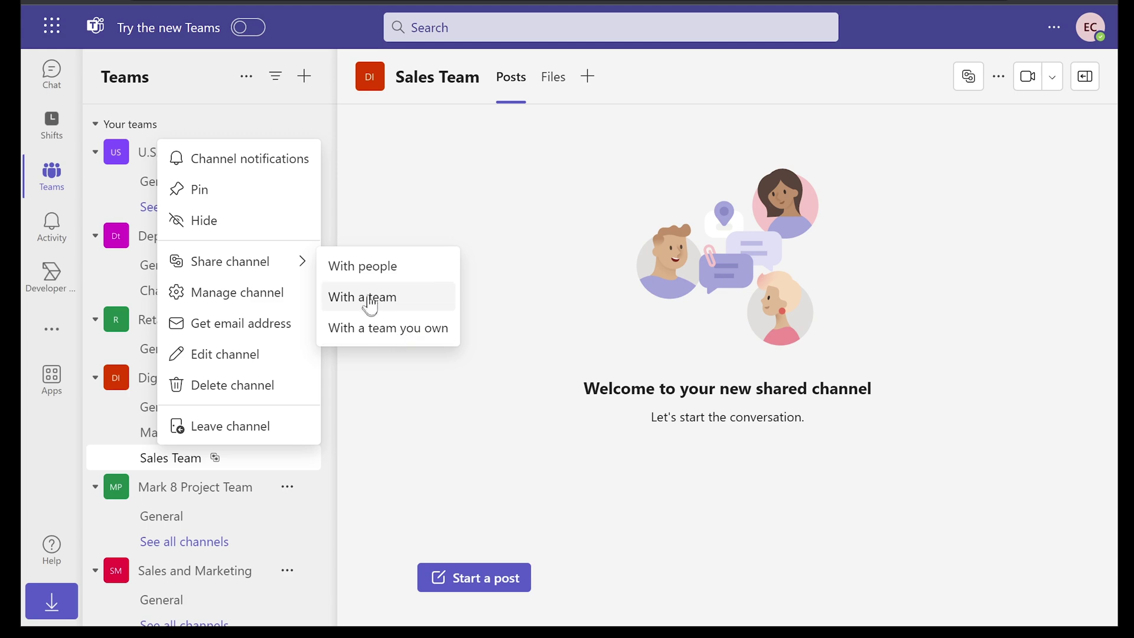
Open the Share the Sales Team channel dialog for people and focus its name box
left_click(380, 275)
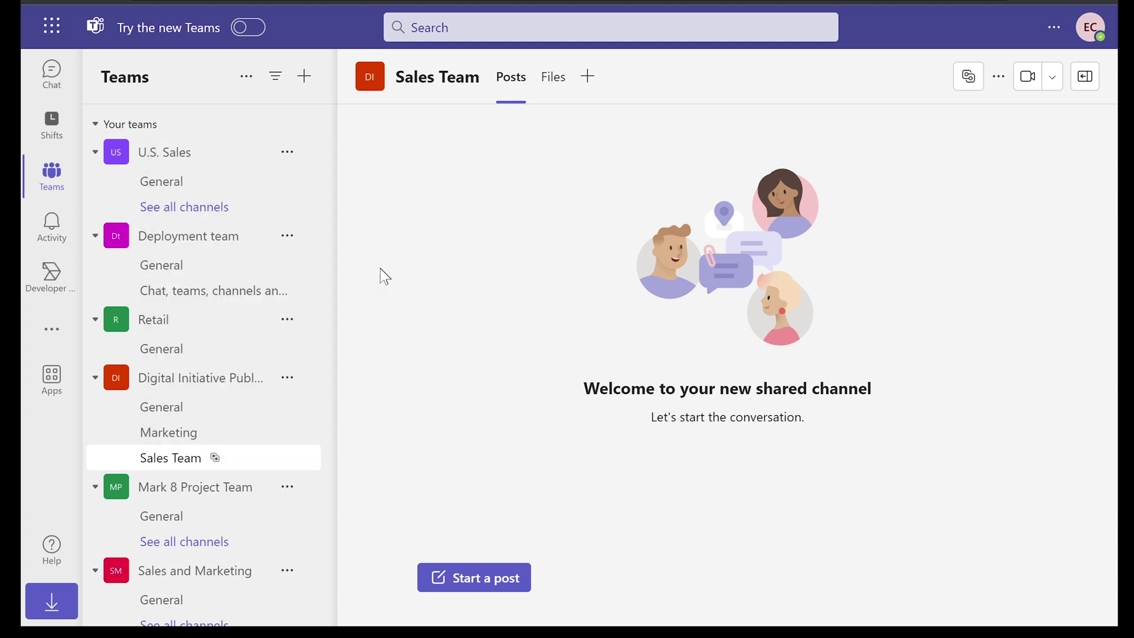
left_click_drag(325, 183, 784, 179)
left_click(783, 180)
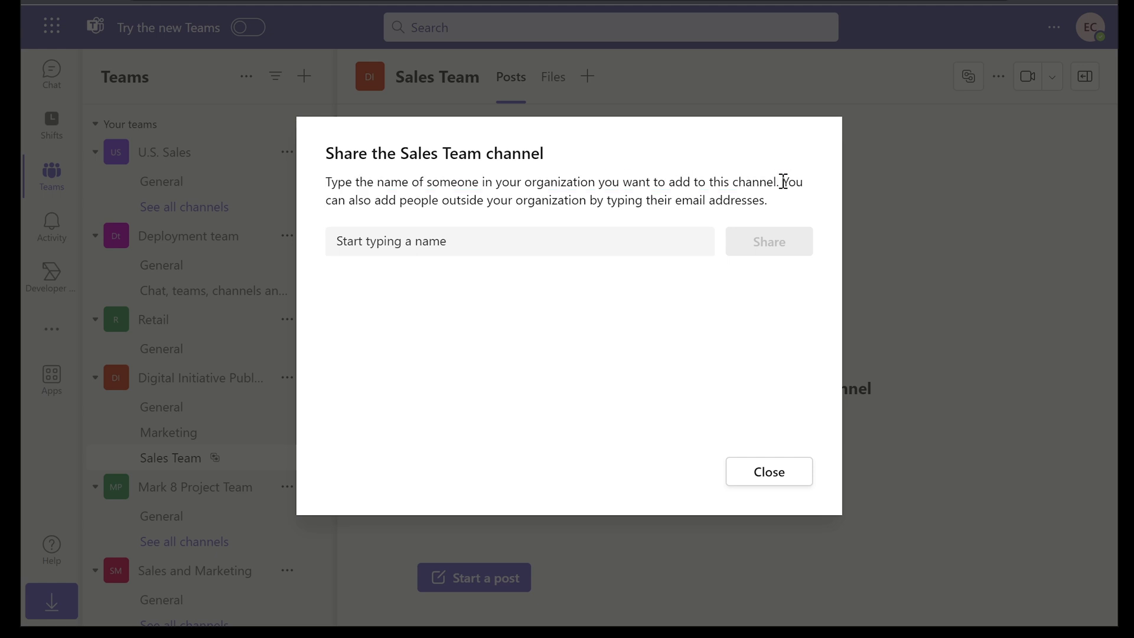
double_click(786, 181)
mouse_move(806, 199)
left_mouse_down()
mouse_move(494, 201)
mouse_move(774, 208)
mouse_move(797, 198)
left_mouse_up()
left_click(770, 201)
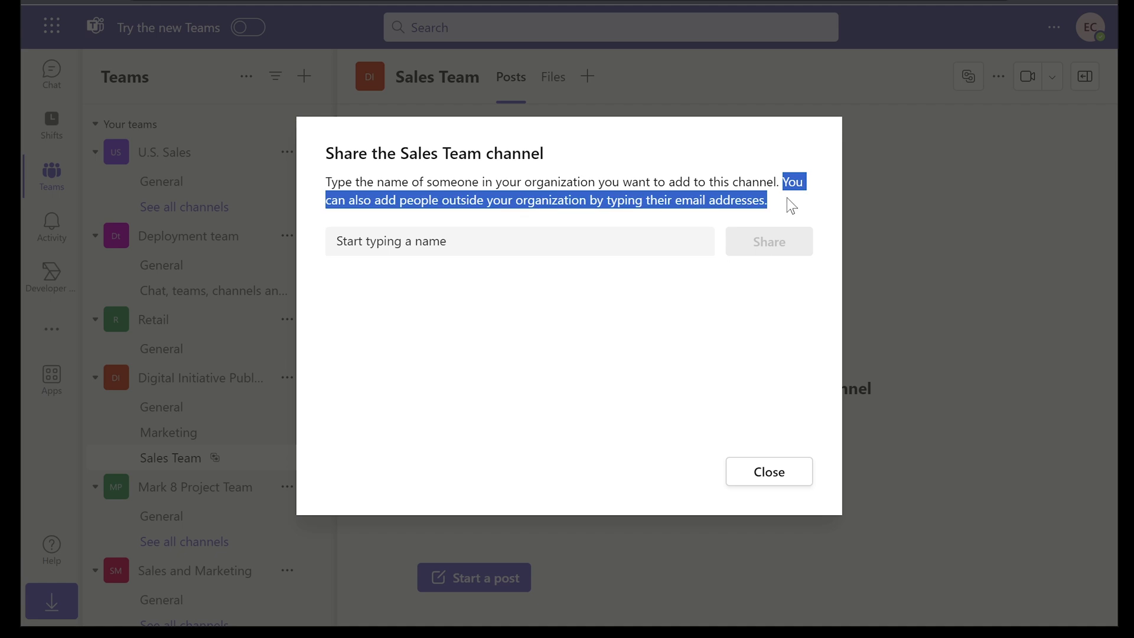
left_click(488, 241)
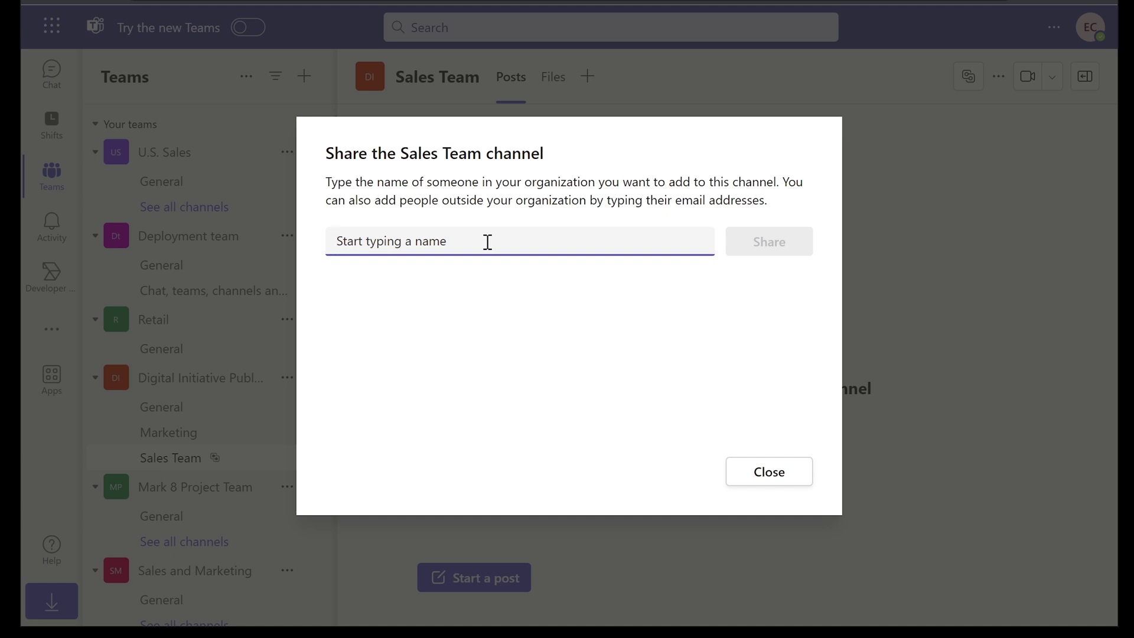
left_click(378, 201)
left_click_drag(378, 201, 769, 200)
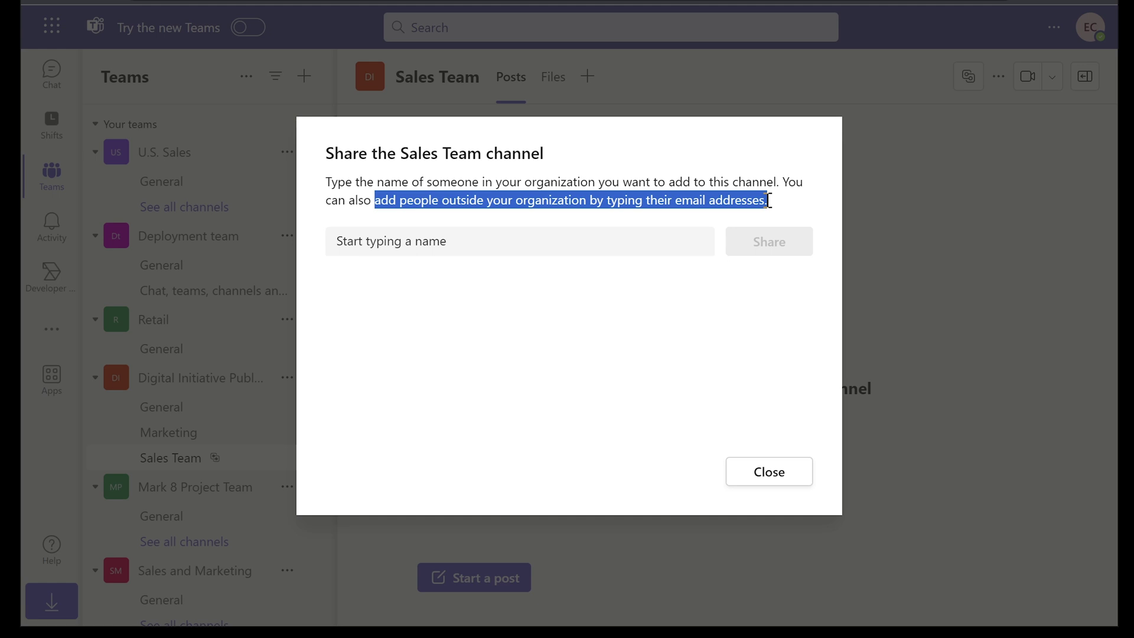
left_click(622, 239)
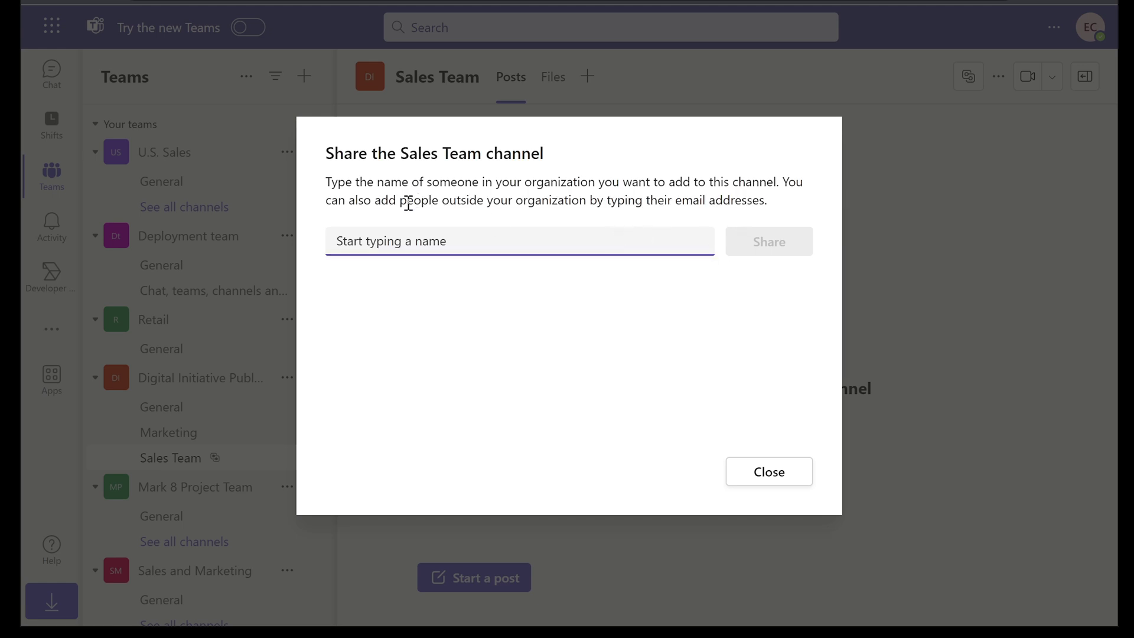
left_click_drag(374, 201, 767, 203)
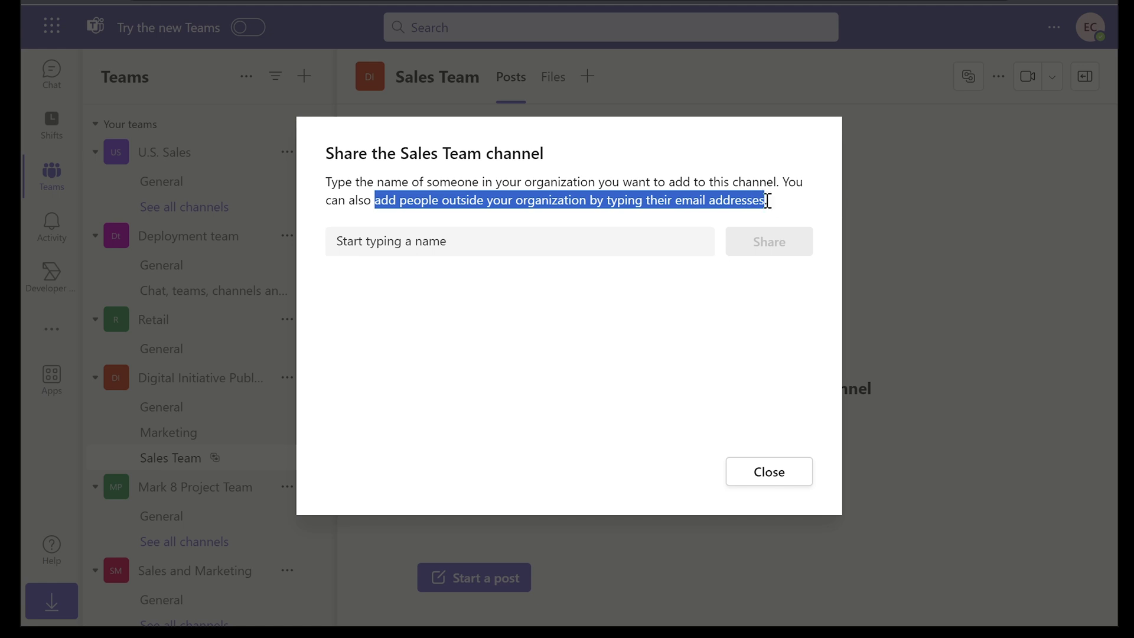
left_click(629, 239)
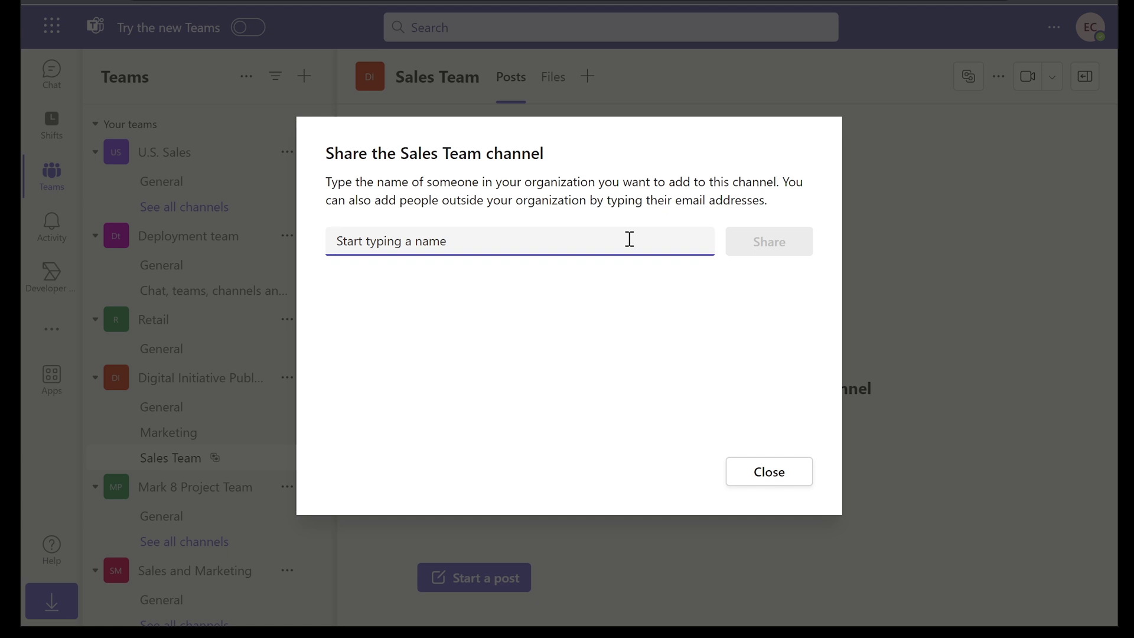
Add the Marketing Manager to the Sales Team channel share, keeping the Member role
type("me")
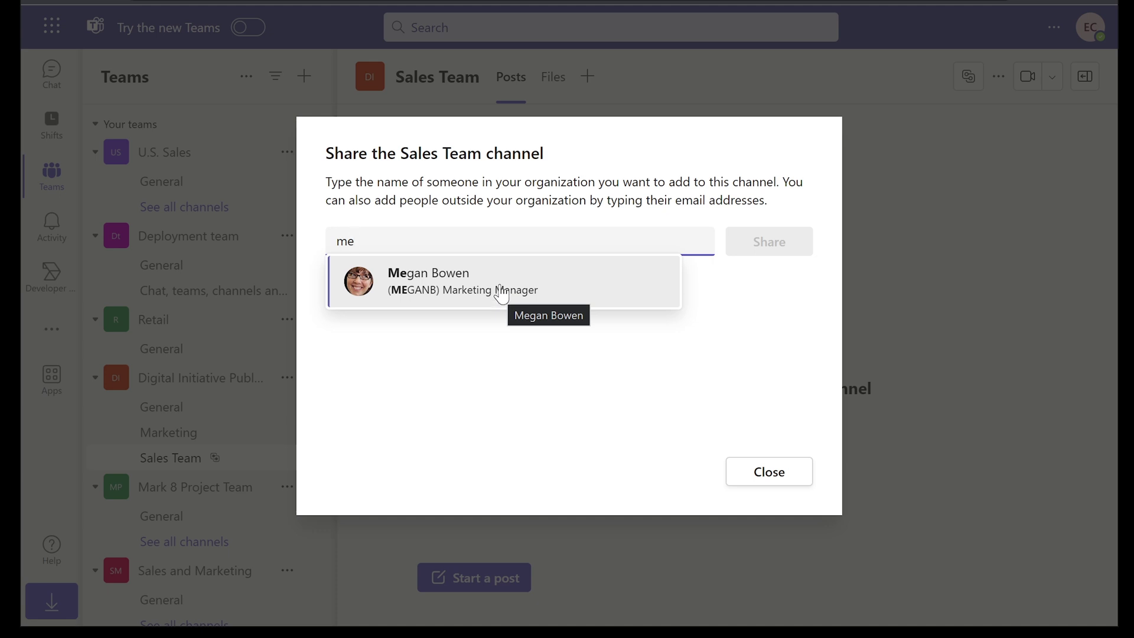
left_click(501, 289)
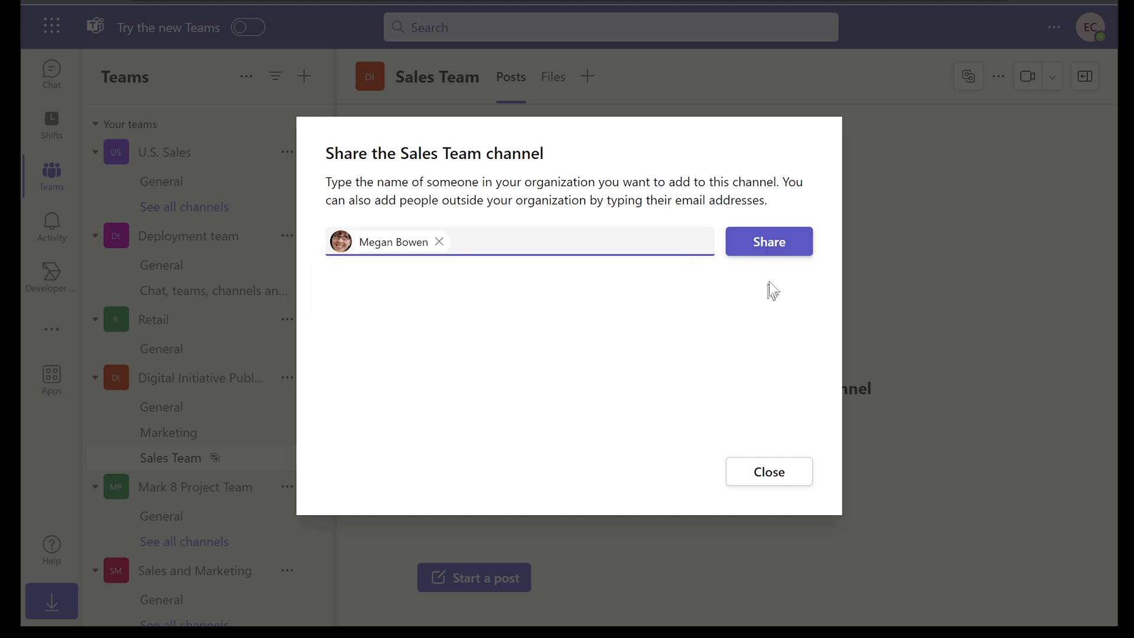
left_click(769, 243)
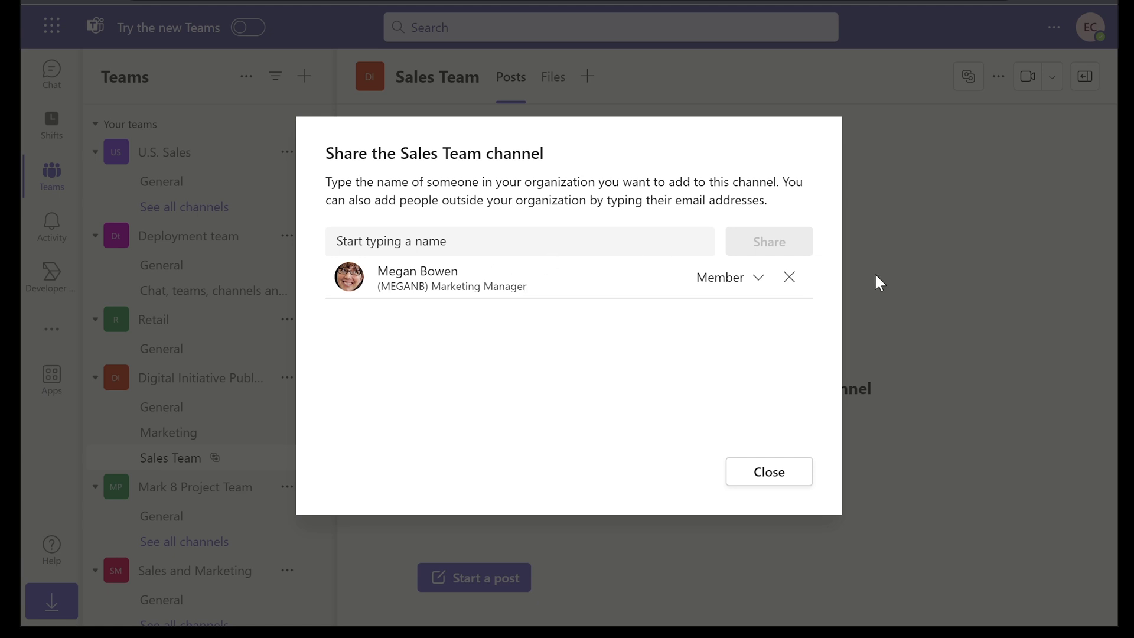
left_click(759, 281)
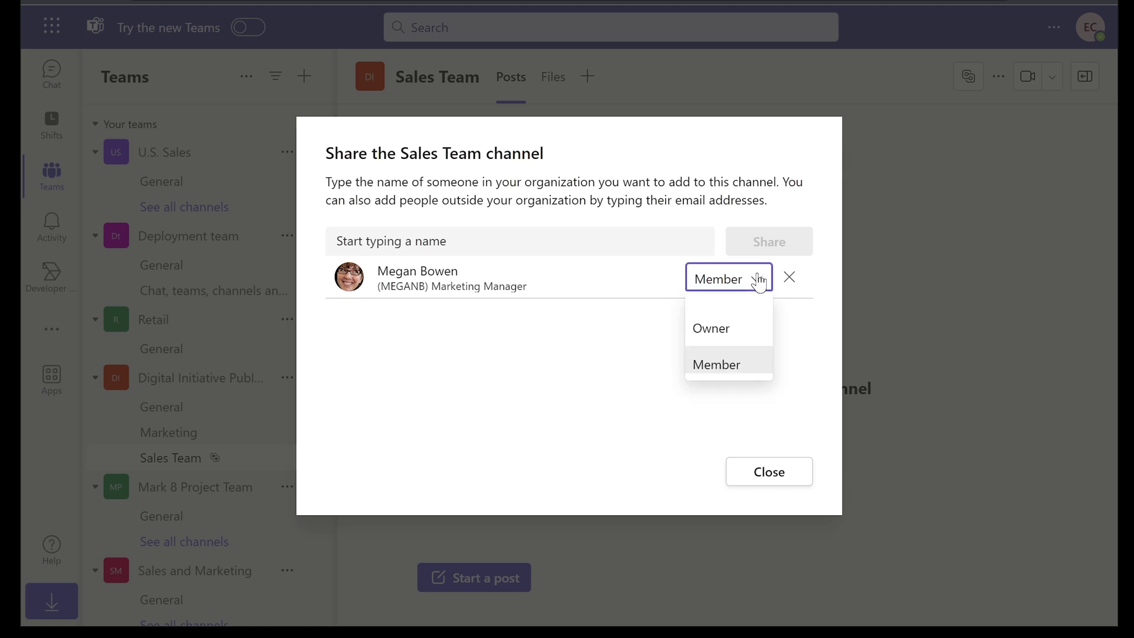
left_click(571, 334)
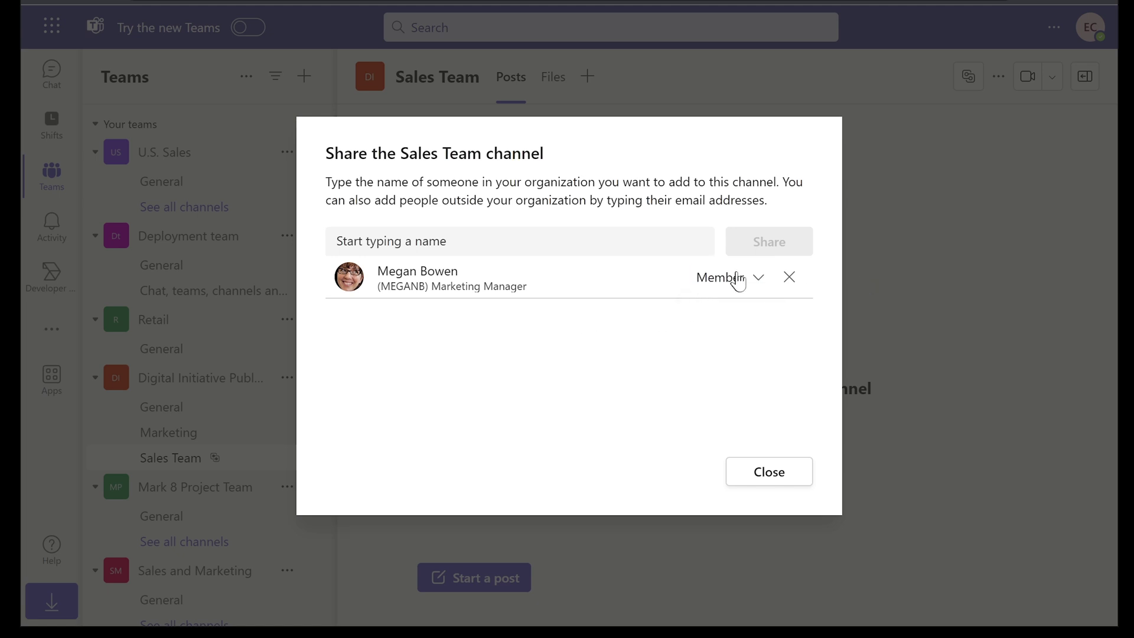
left_click(758, 279)
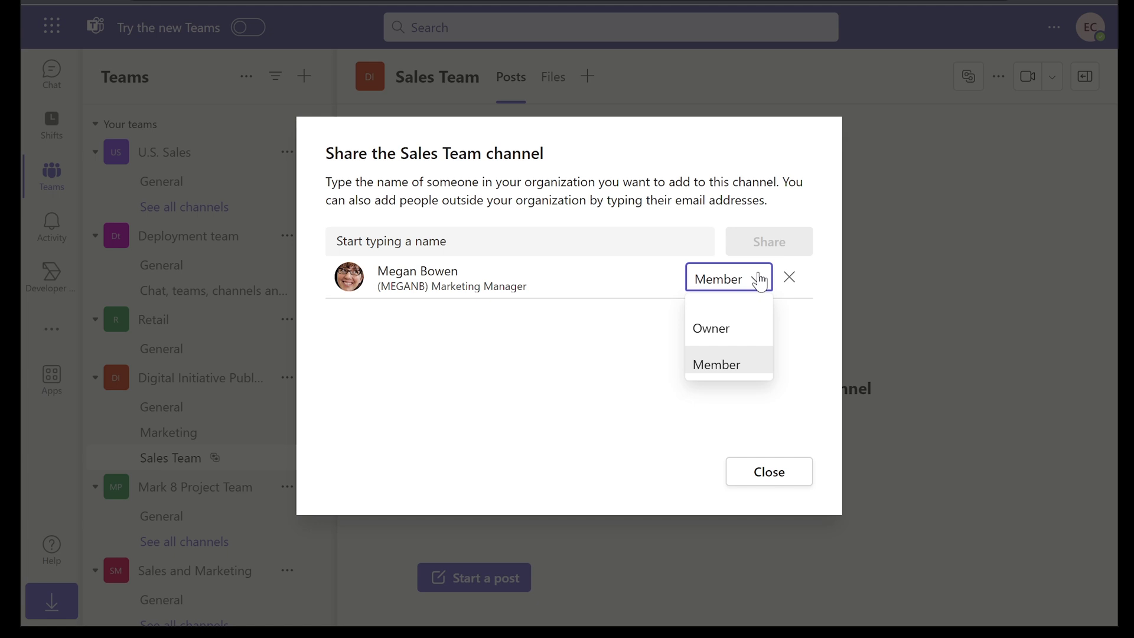
left_click(759, 282)
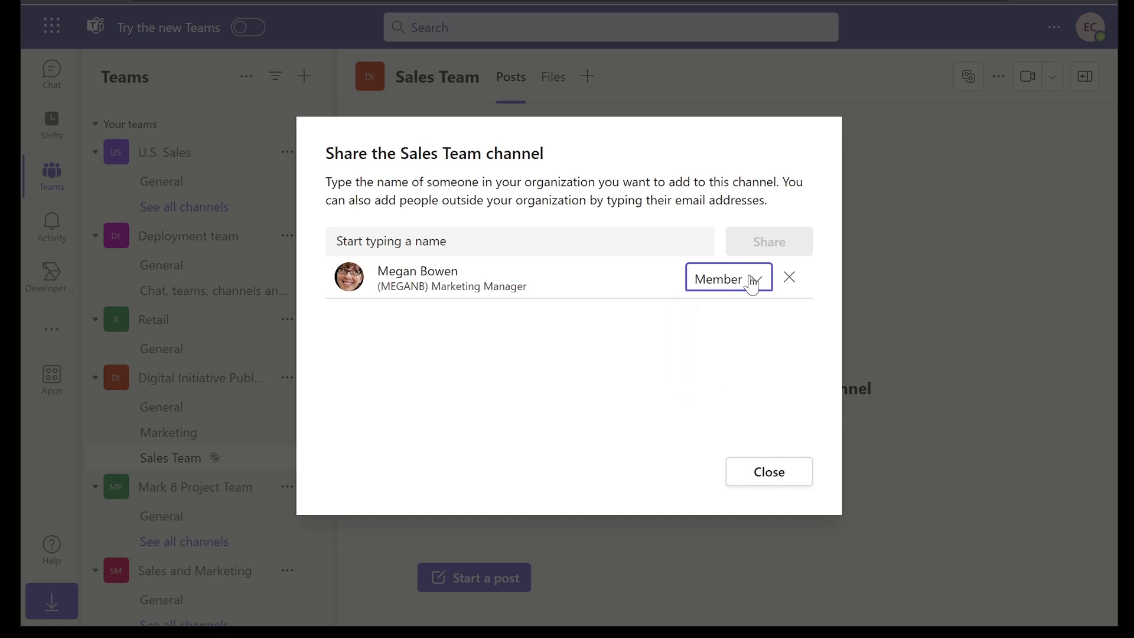
left_click(605, 334)
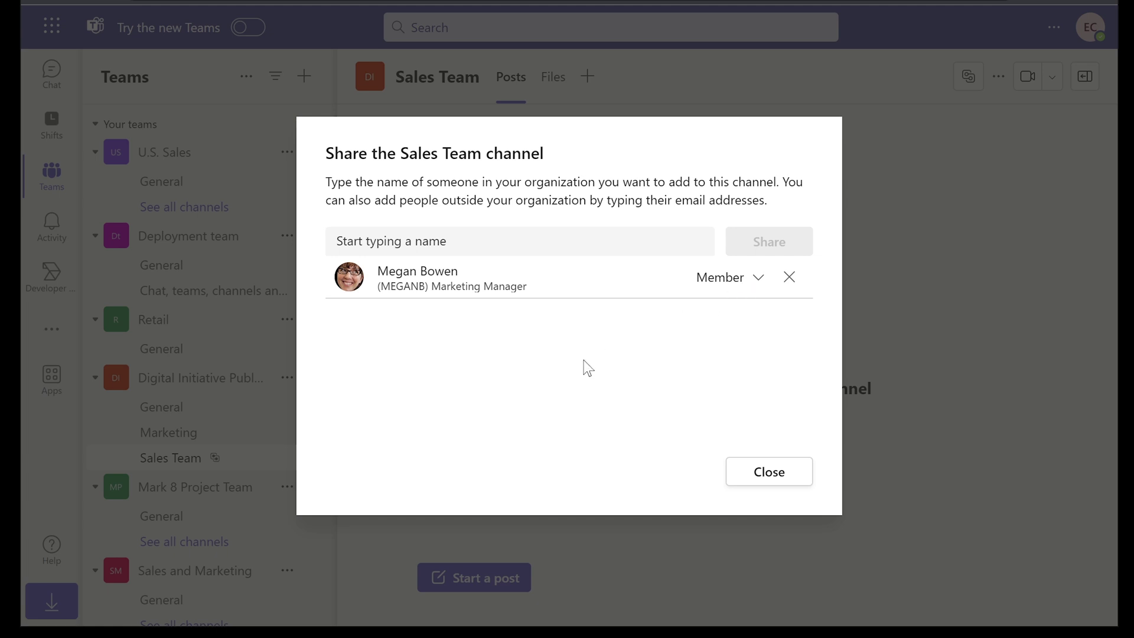
Close the sharing window and check the channel list shows Sales Team as Shared
left_click(783, 476)
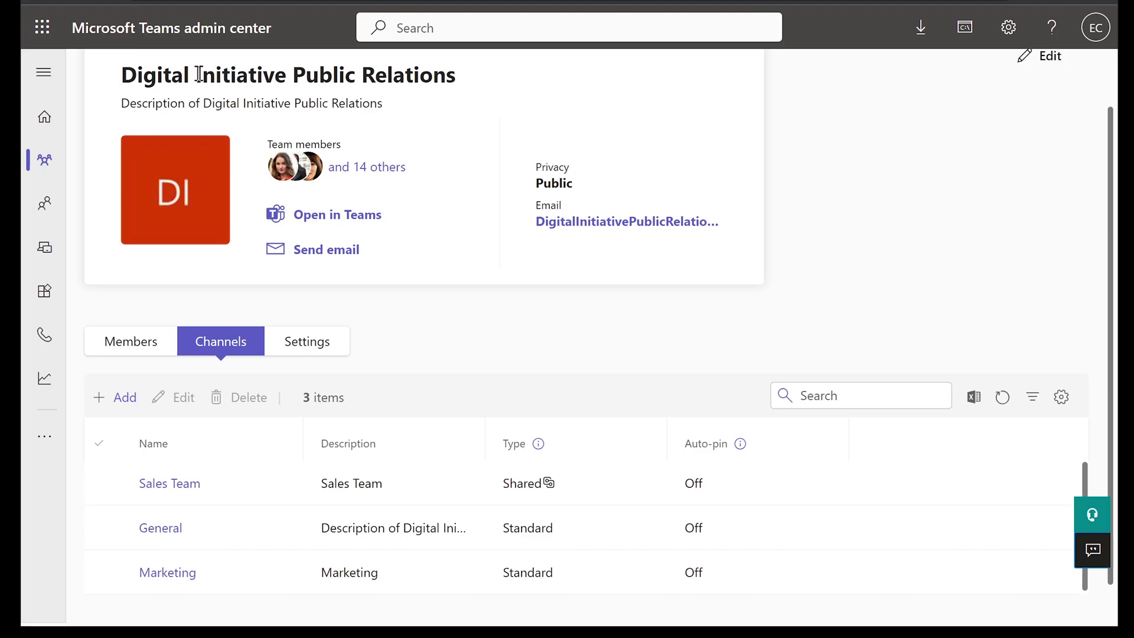
mouse_move(40, 147)
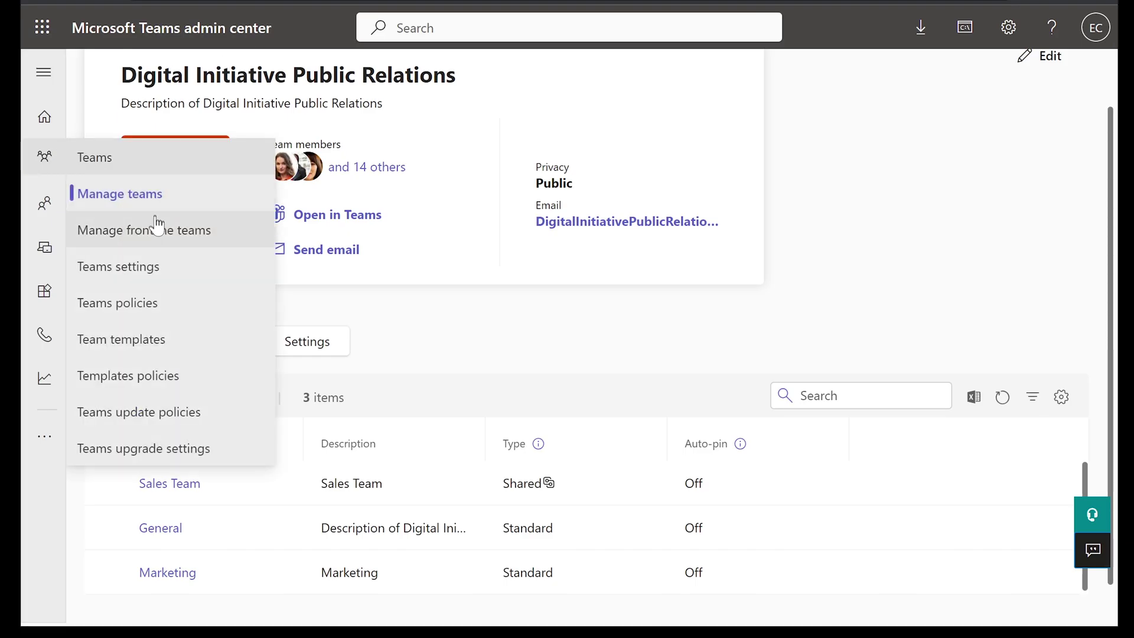